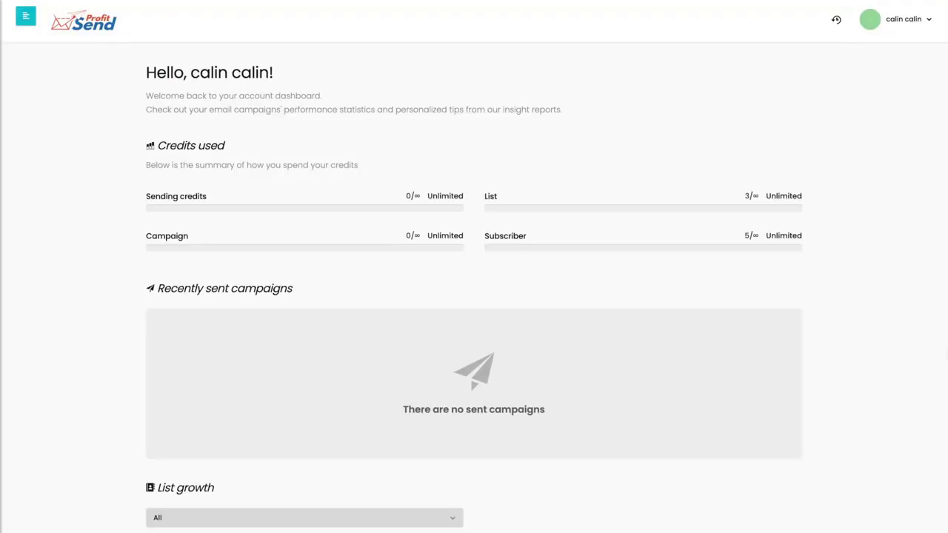
Open the campaigns section and look over the campaign's email template in the email builder.
left_click(25, 16)
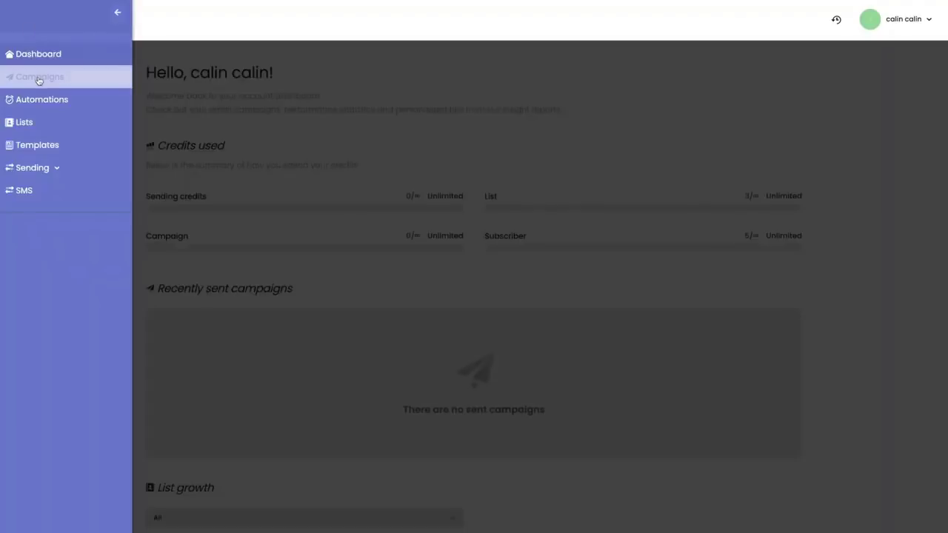
left_click(39, 78)
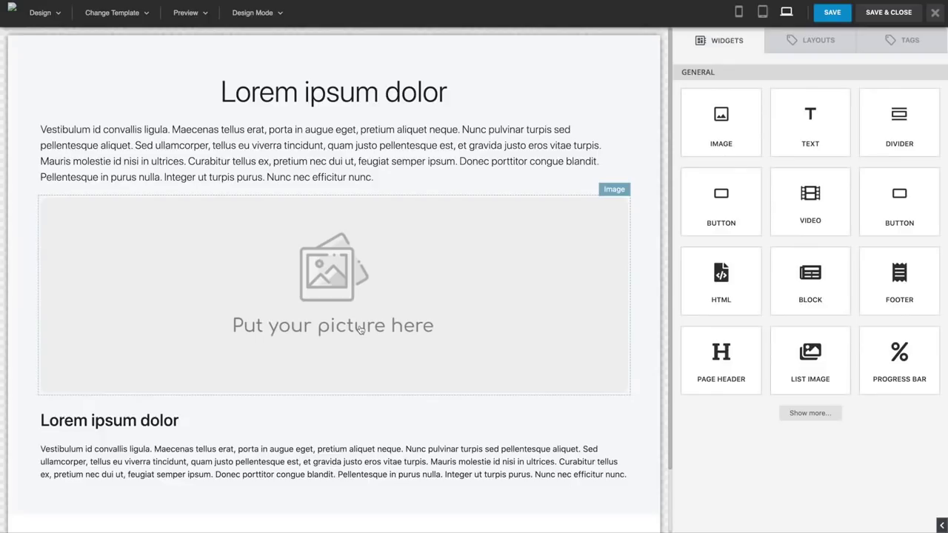
scroll(360, 328, "down", 2)
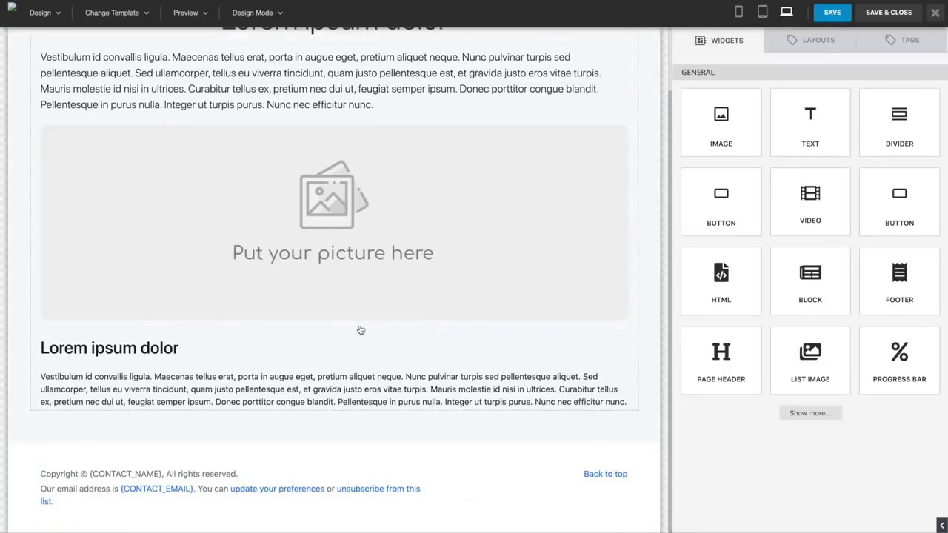
scroll(360, 328, "up", 2)
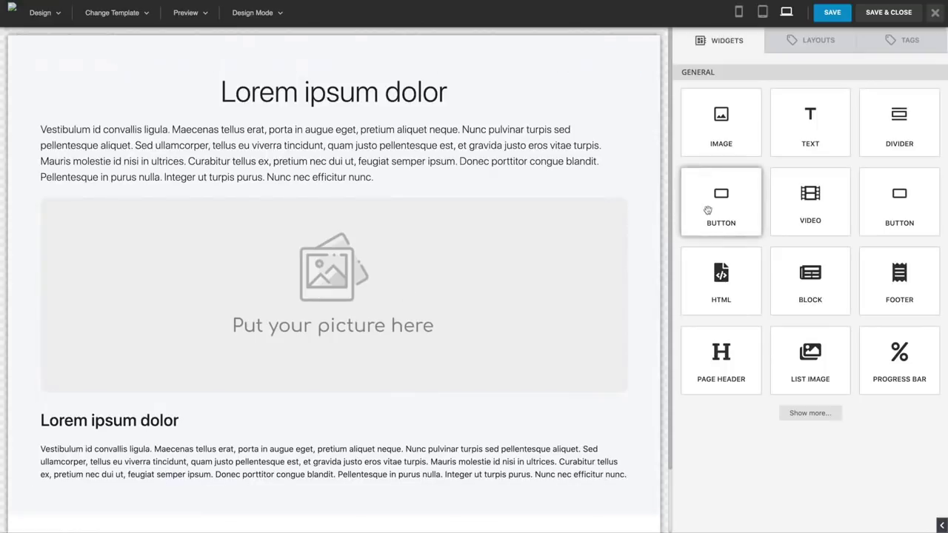
Place a Button widget above the email's main heading and remove it again.
left_click_drag(708, 210, 339, 107)
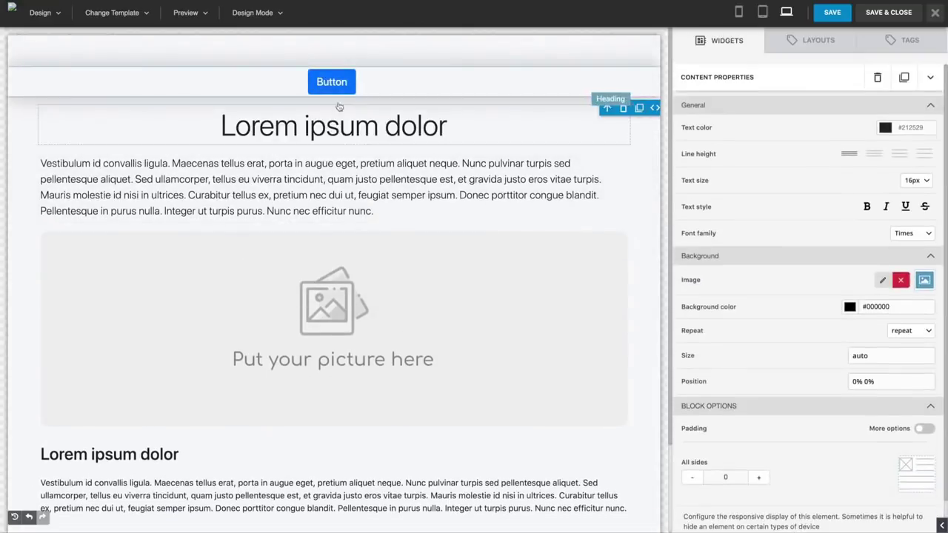
left_click(625, 109)
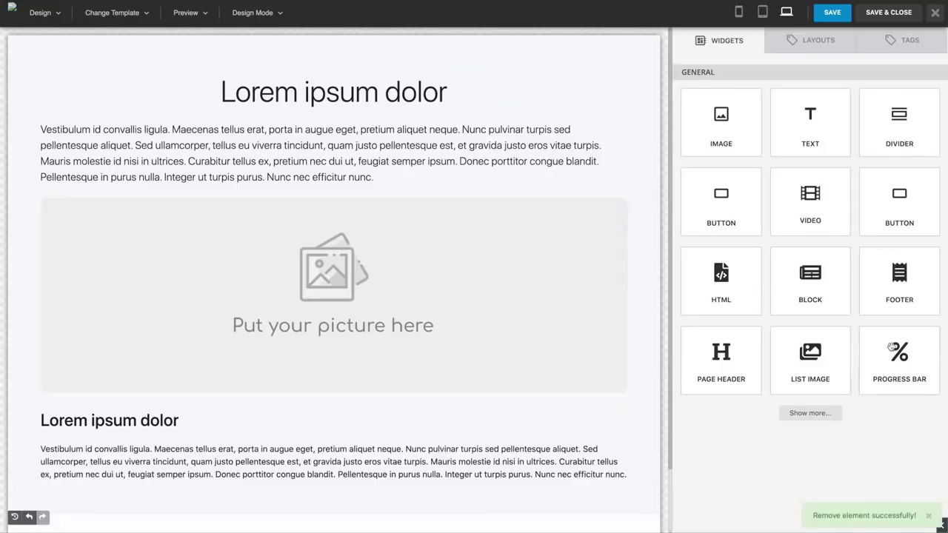
Browse the full set of widgets, the personalization tags and the column layouts available for the email design.
left_click(818, 412)
scroll(821, 355, "down", 6)
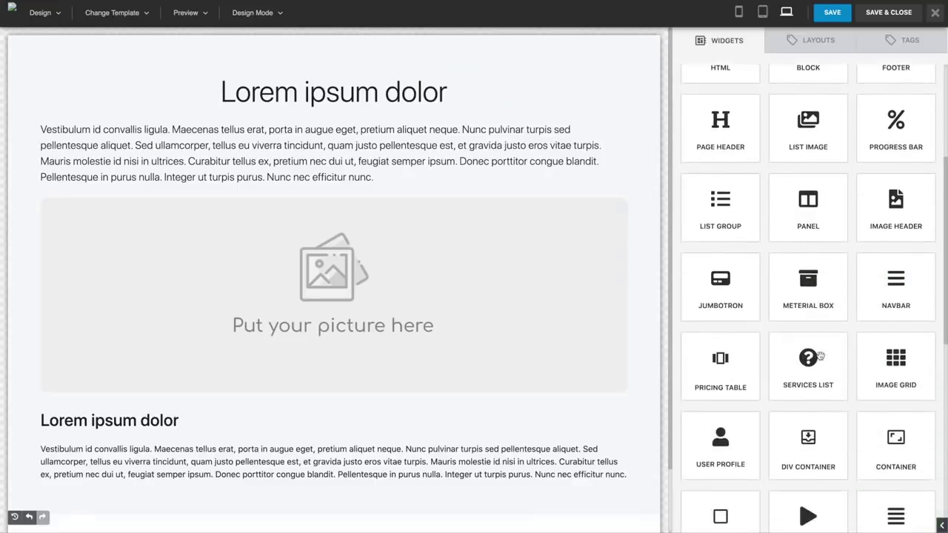
scroll(821, 356, "down", 2)
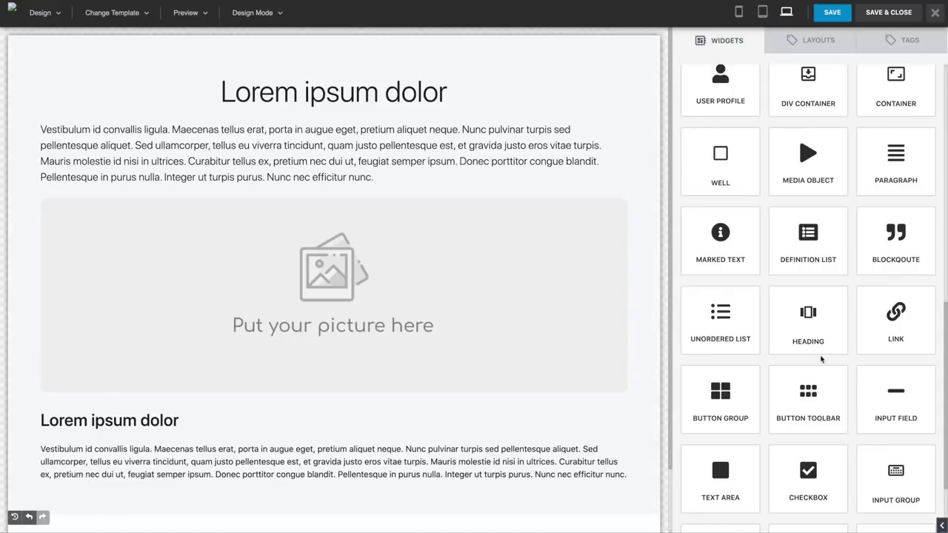
left_click(894, 43)
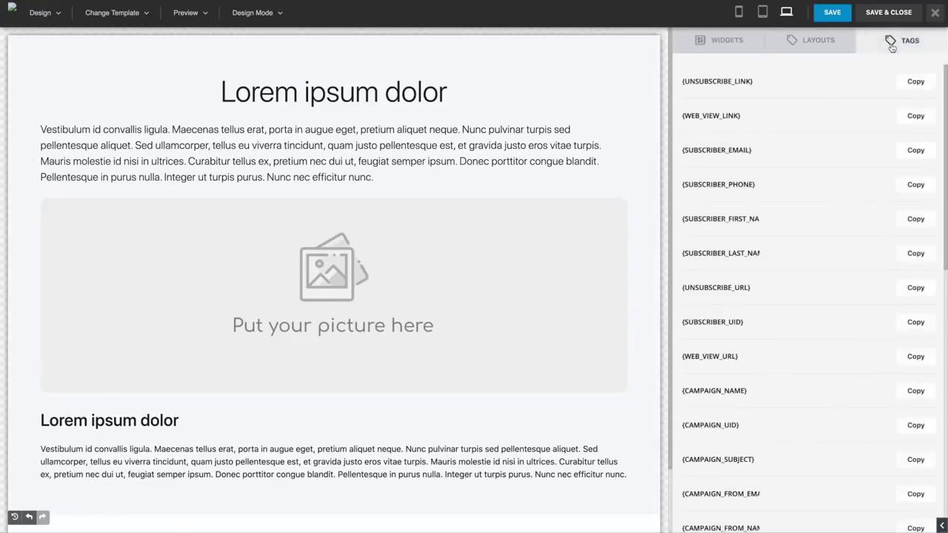
left_click(849, 49)
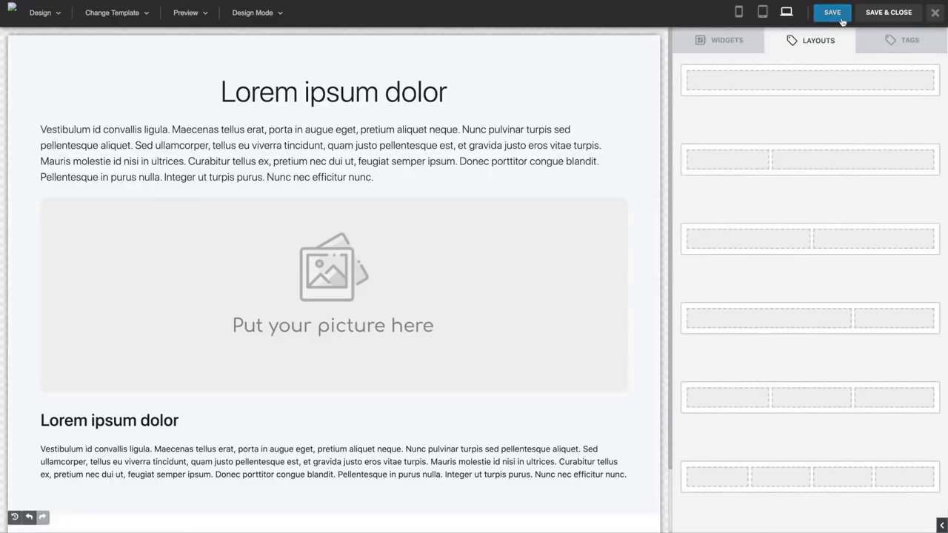
Save and close the email design and send the Demo campaign with delivery set for 2021-03-11 at 09:52.
left_click(890, 12)
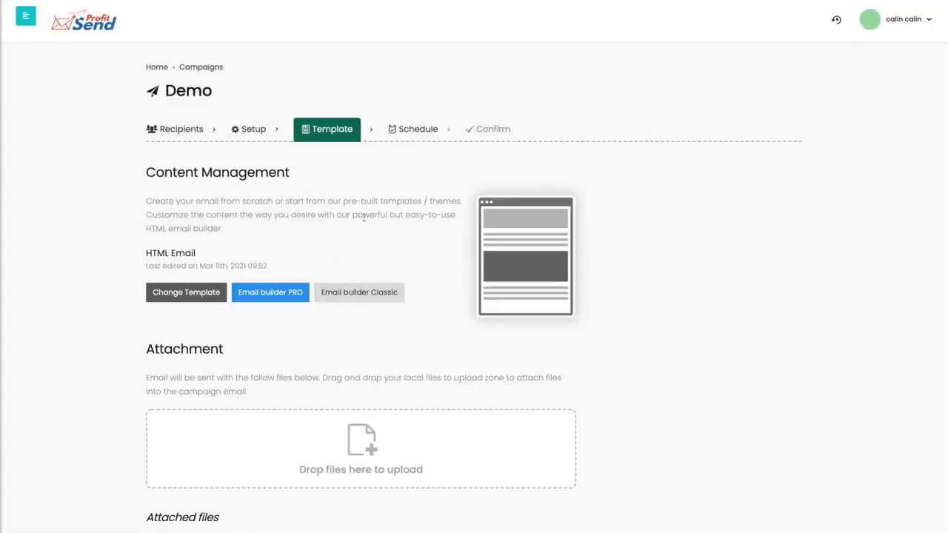
left_click(419, 131)
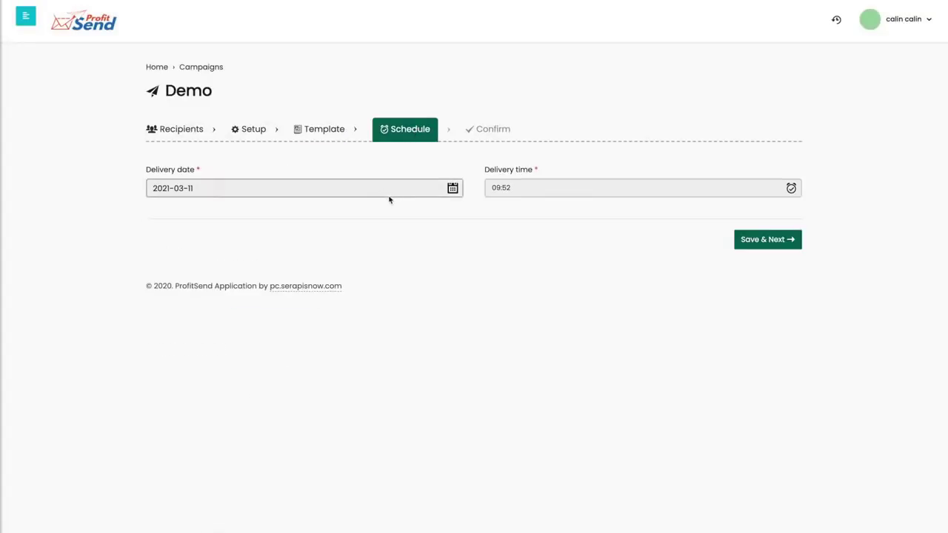
left_click(756, 246)
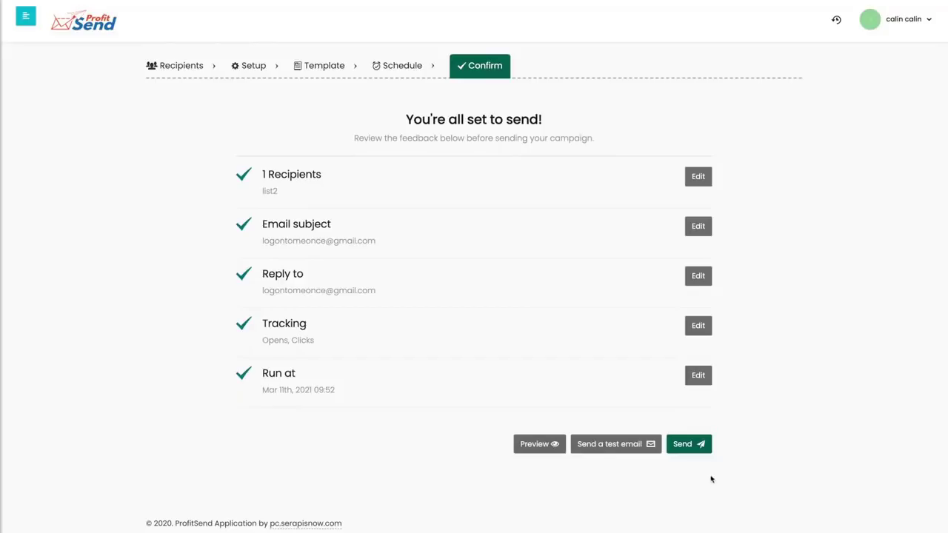
left_click(692, 447)
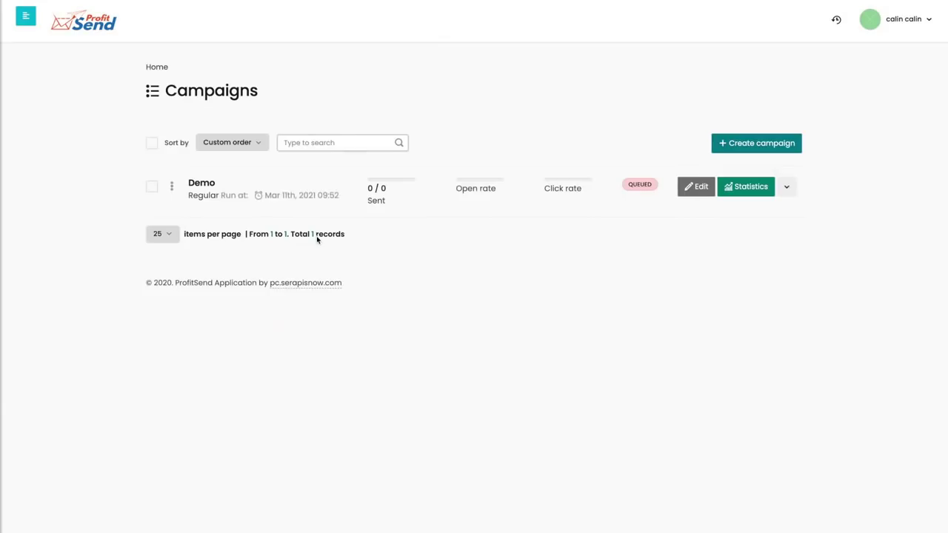
Create a new automation named Demo that uses the mail list list2.
left_click(27, 15)
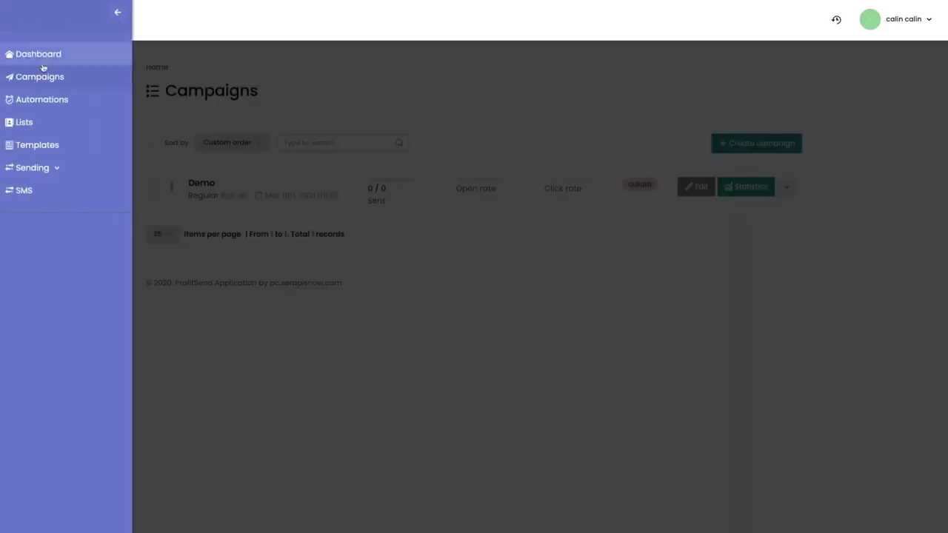
left_click(43, 108)
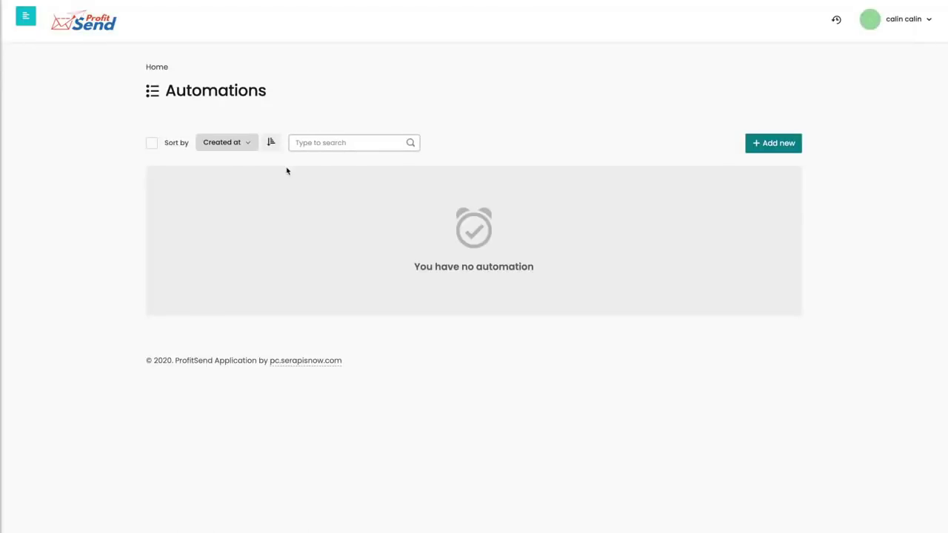
left_click(756, 144)
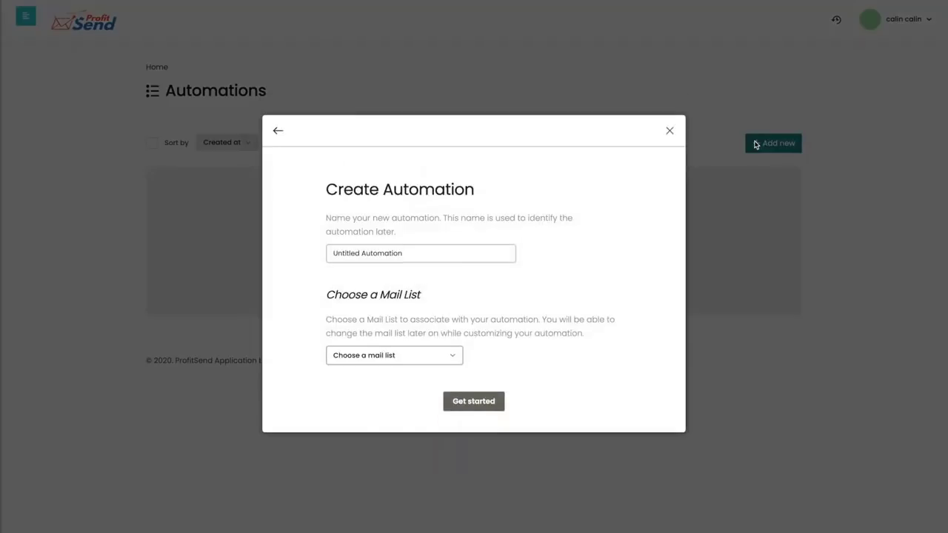
left_click(397, 252)
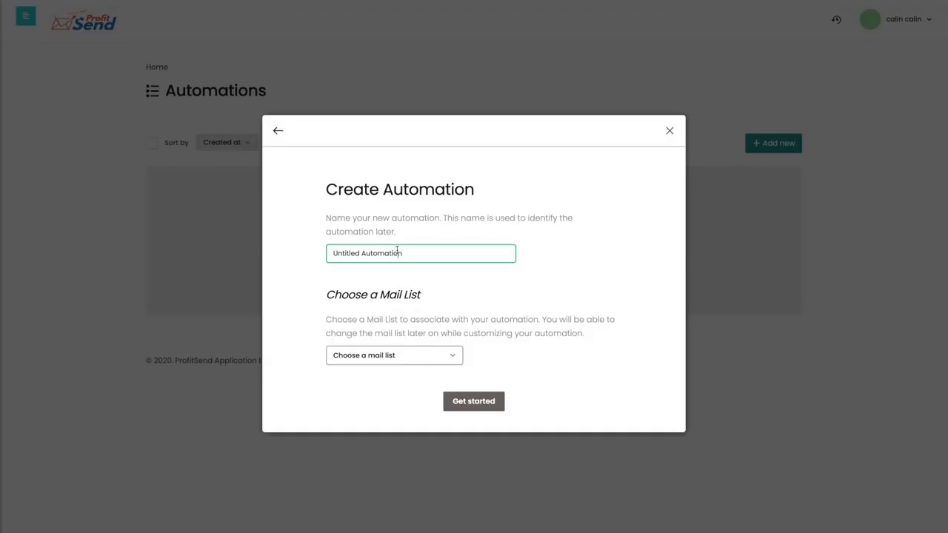
key("ctrl+a")
type("Demo")
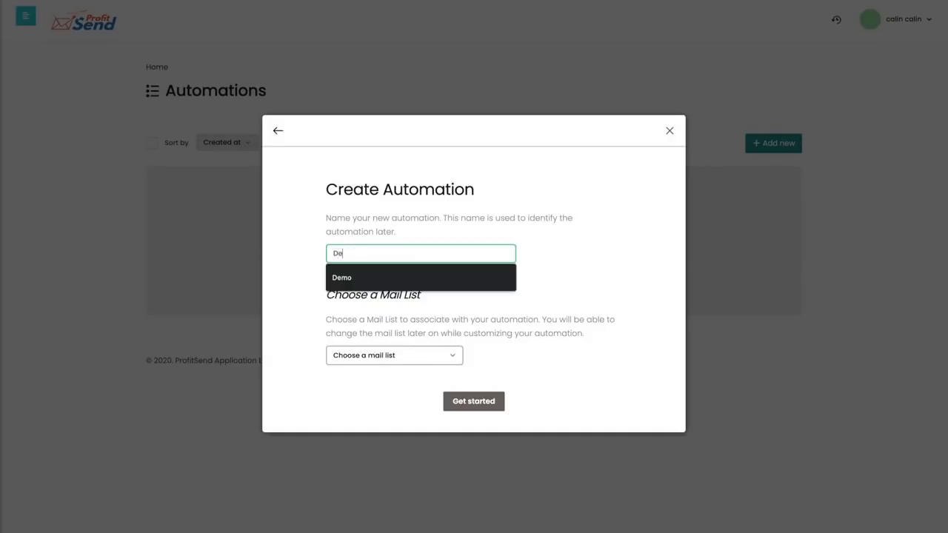
left_click(393, 356)
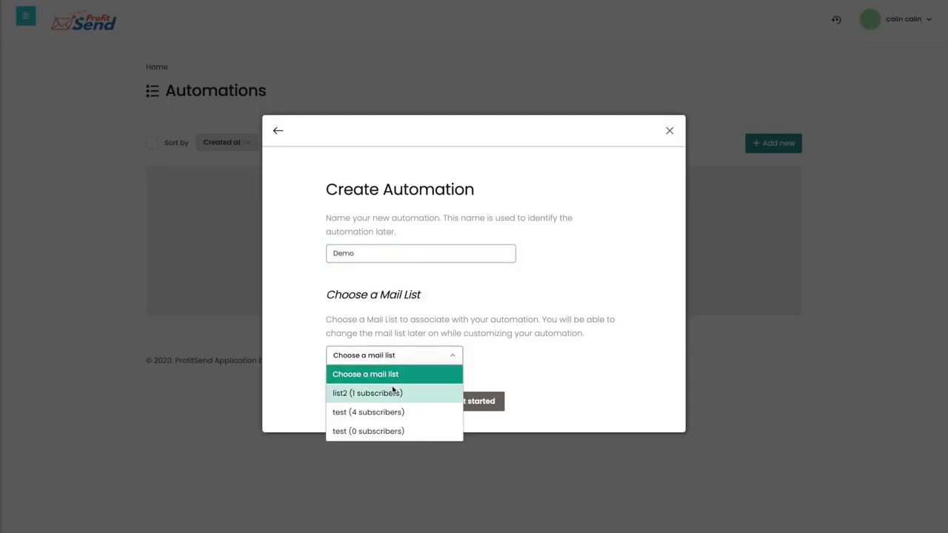
left_click(394, 392)
left_click(466, 404)
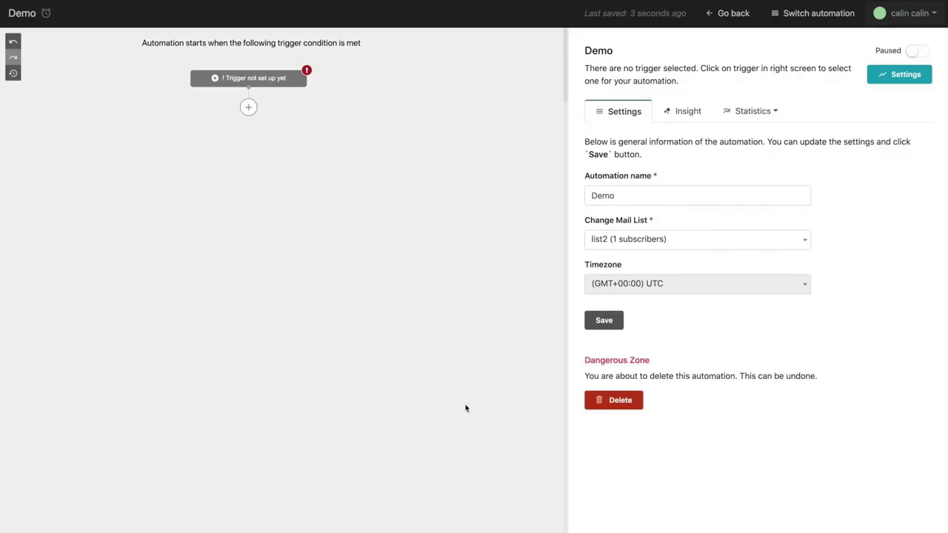
Examine the Demo automation's insights and the setup options of a Condition action with the criterion "Subscriber read an Email".
left_click(682, 120)
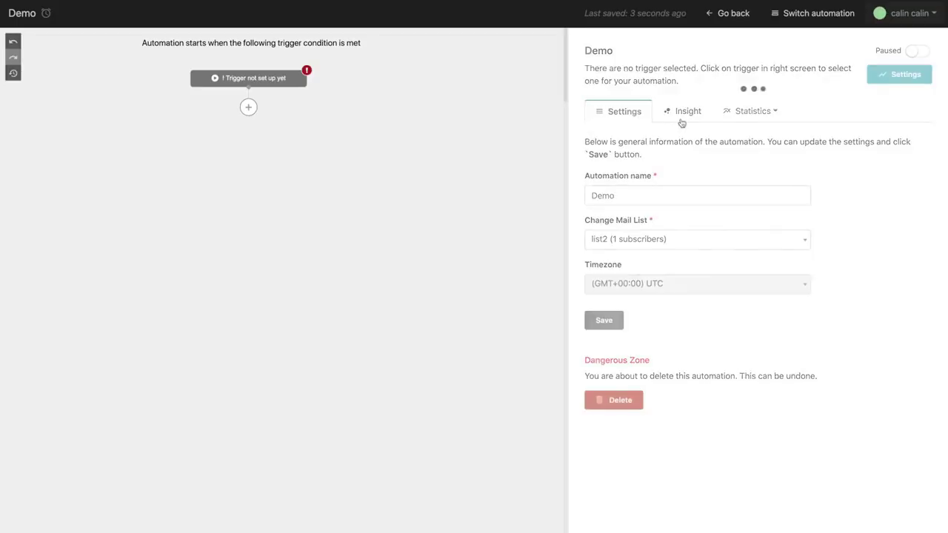
left_click(248, 107)
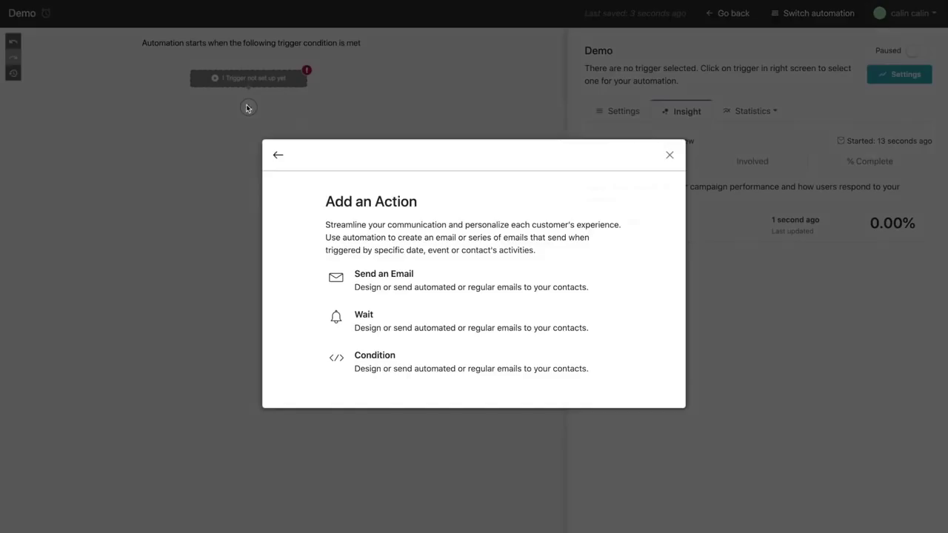
left_click(412, 359)
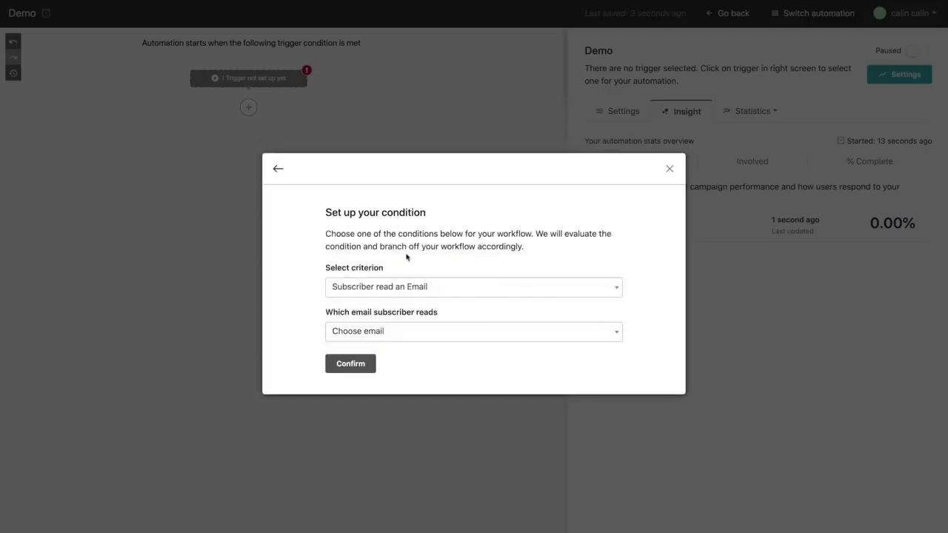
left_click(396, 286)
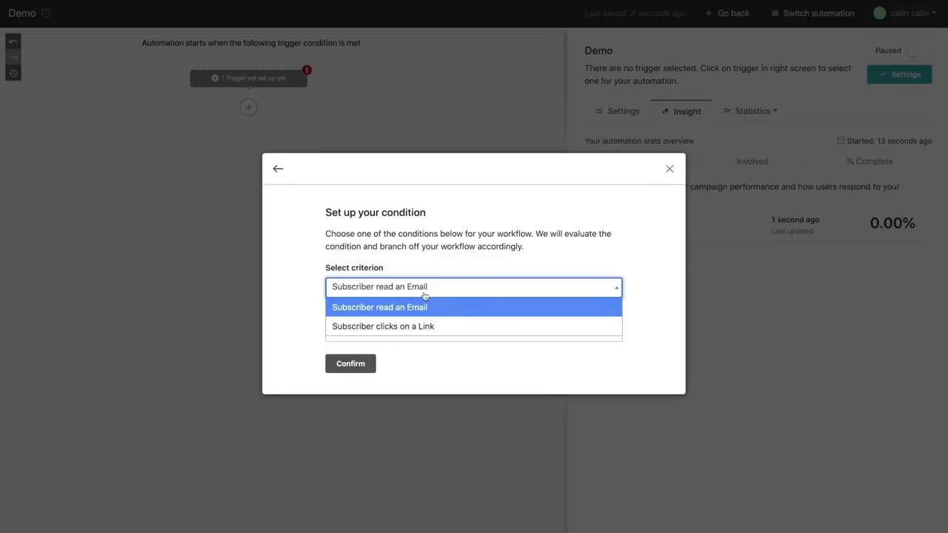
left_click(424, 306)
left_click(409, 333)
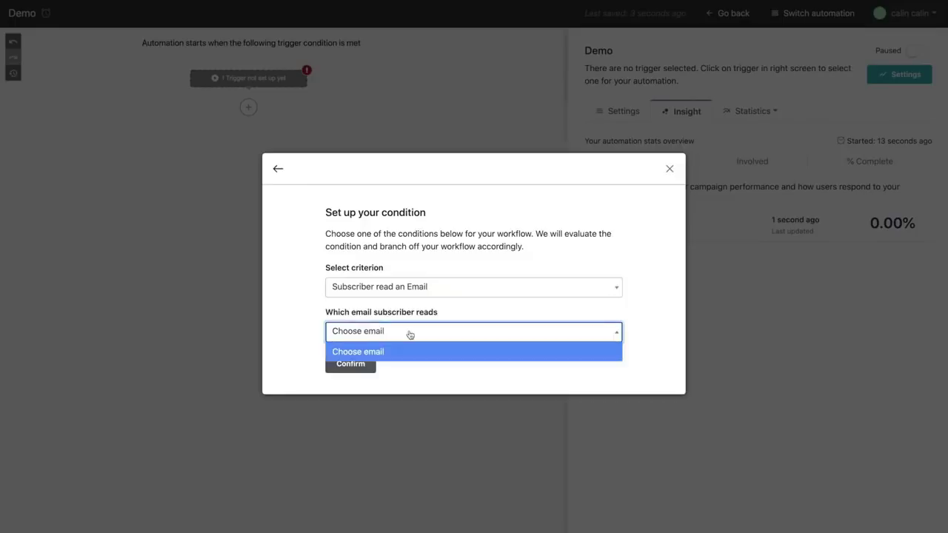
left_click(409, 335)
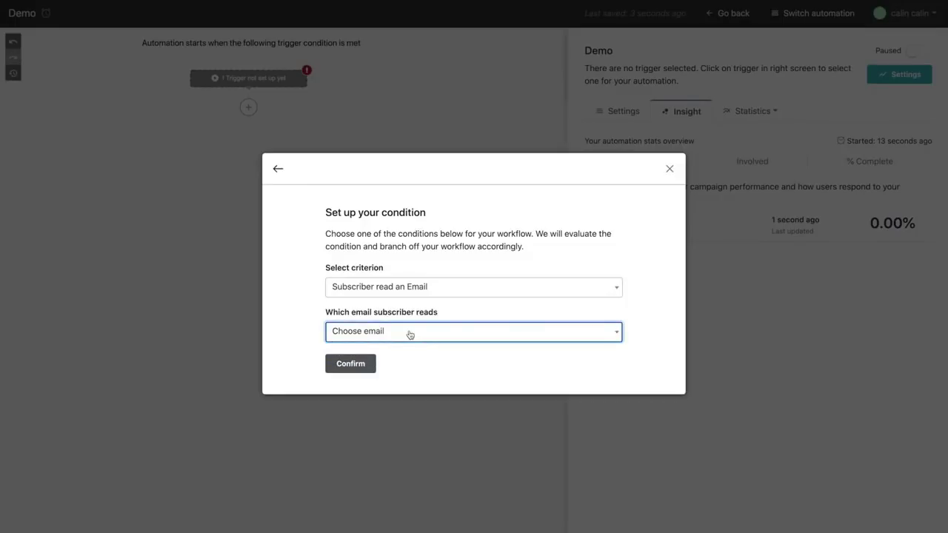
Open the new subscriber form for list2 and review the list's segment and form/page options.
left_click(700, 238)
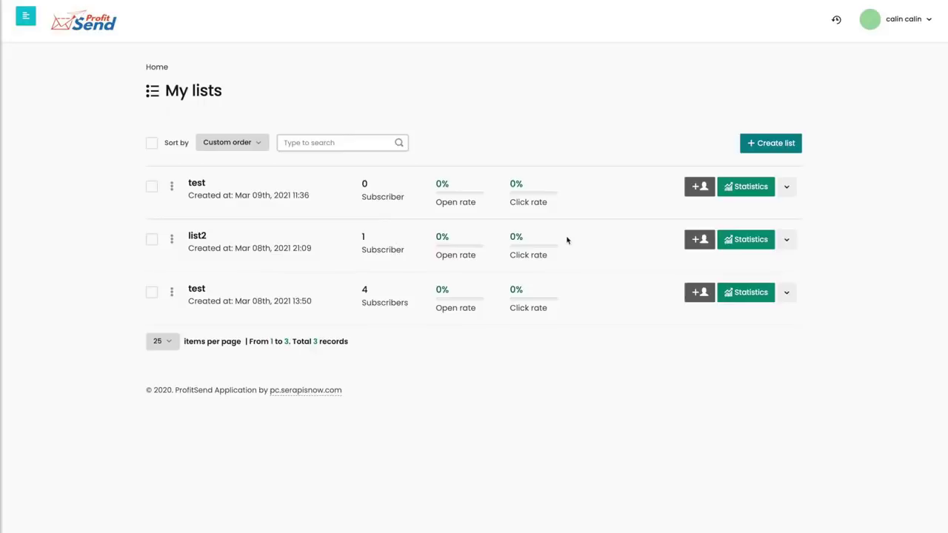
left_click(700, 240)
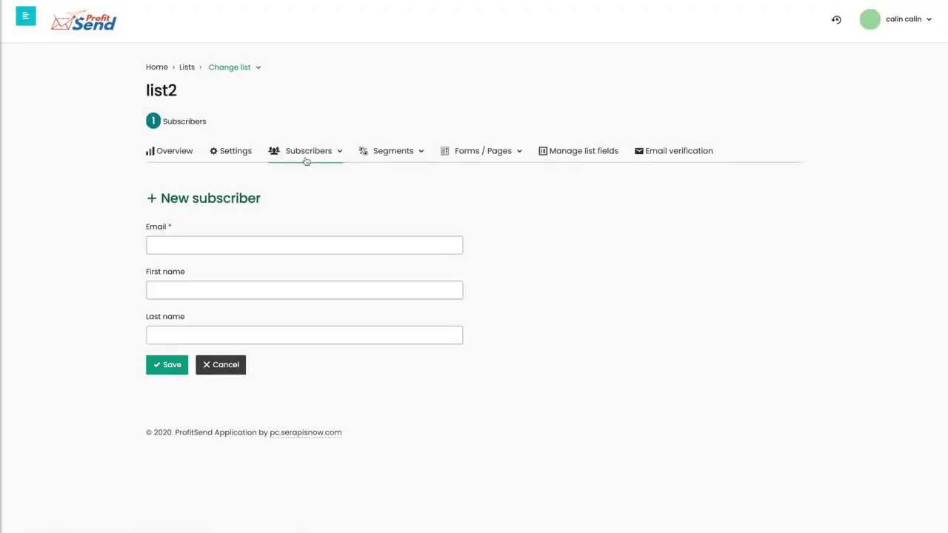
left_click(387, 153)
left_click(474, 152)
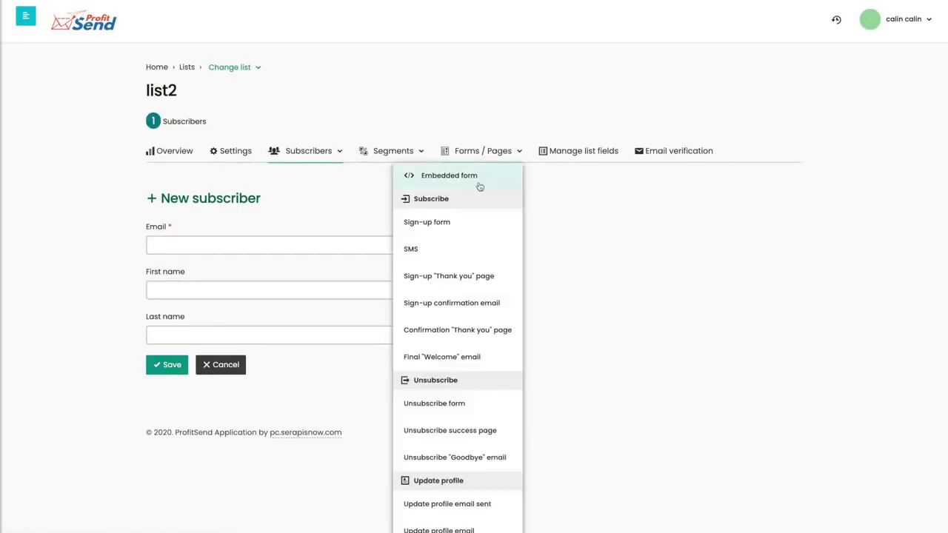
scroll(483, 224, "down", 1)
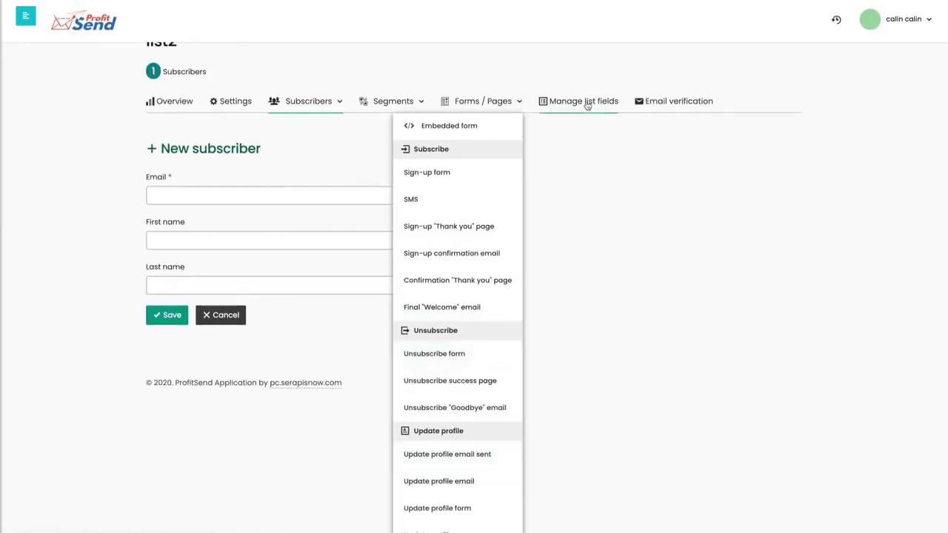
left_click(589, 156)
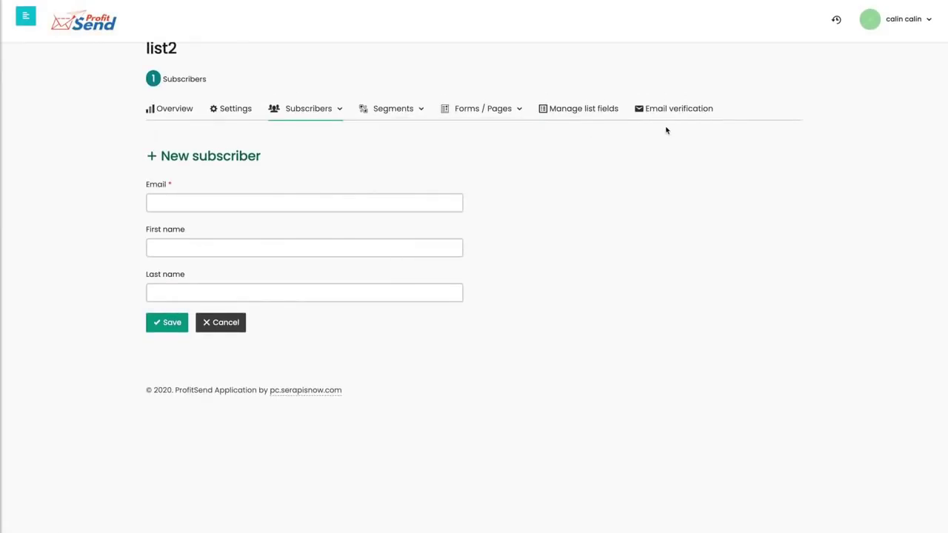
Open the form for adding a subscriber by phone number to list2 and view all of the list's subscribers.
left_click(311, 123)
left_click(293, 242)
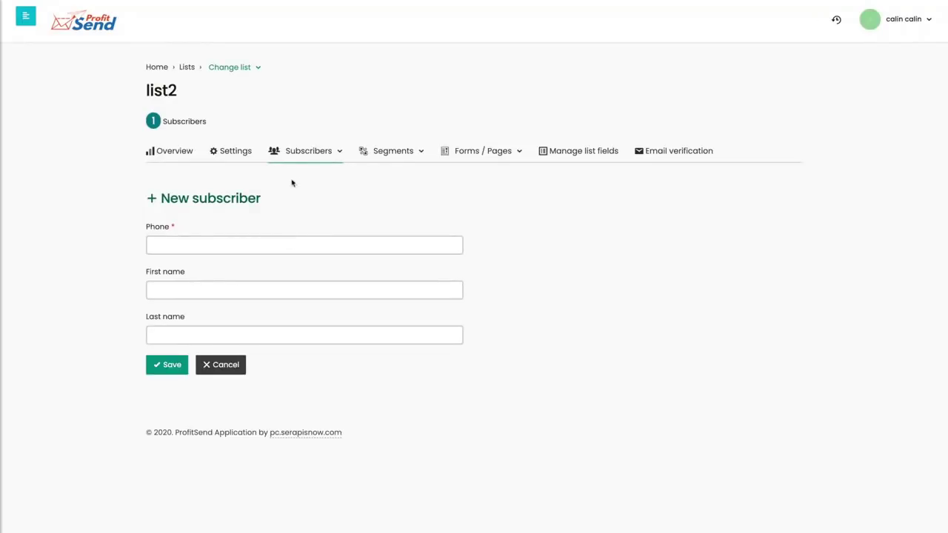
left_click(296, 152)
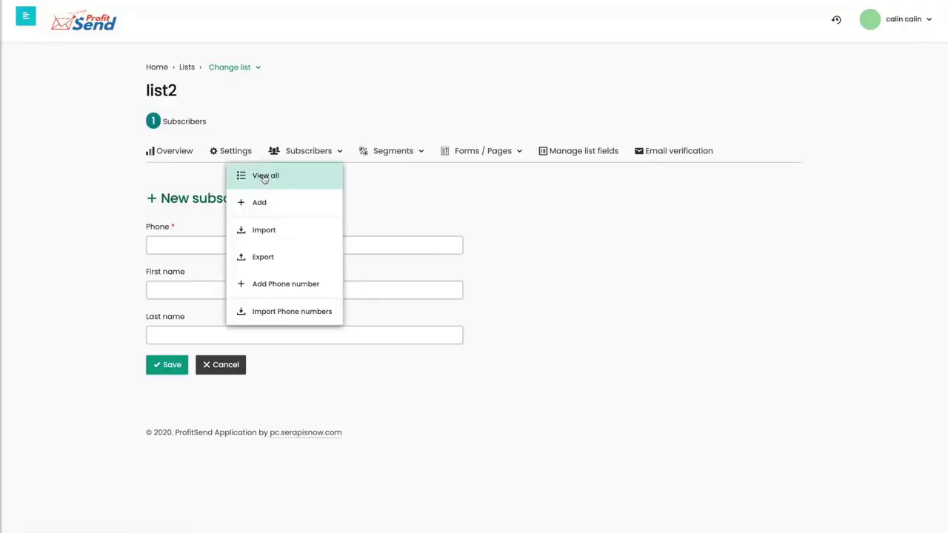
left_click(263, 177)
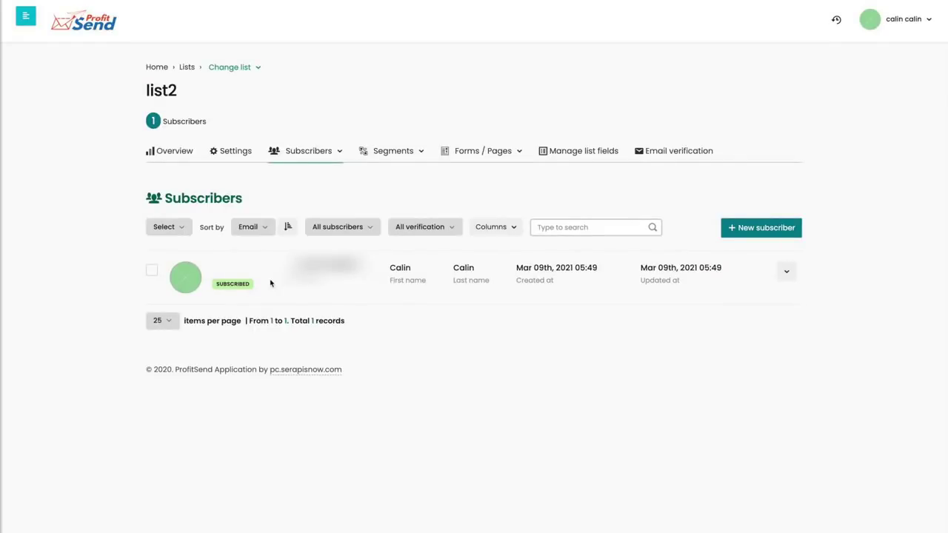
Send the SMS "Profitsend is awesome" to the subscribers of list2 and check the received message on the phone.
left_click(20, 15)
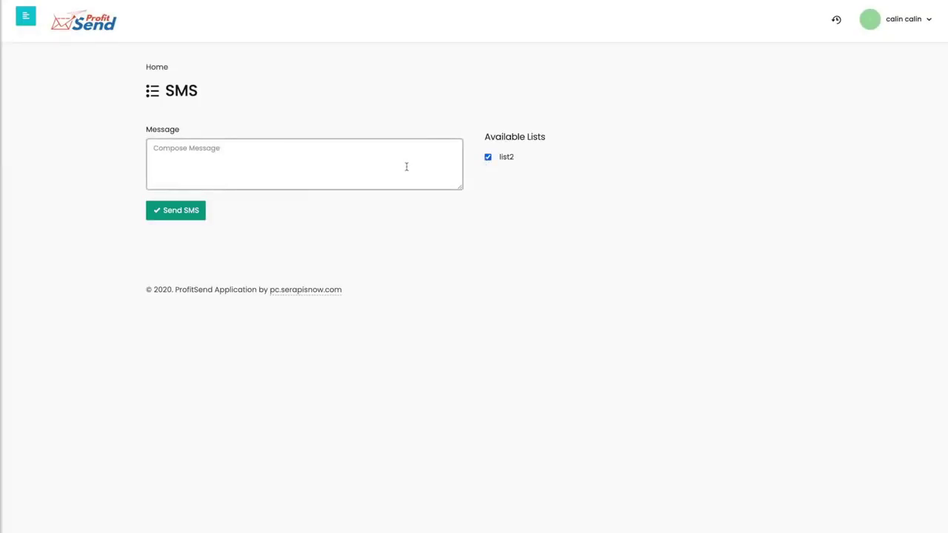
left_click(406, 167)
type("Profitsend is awesome")
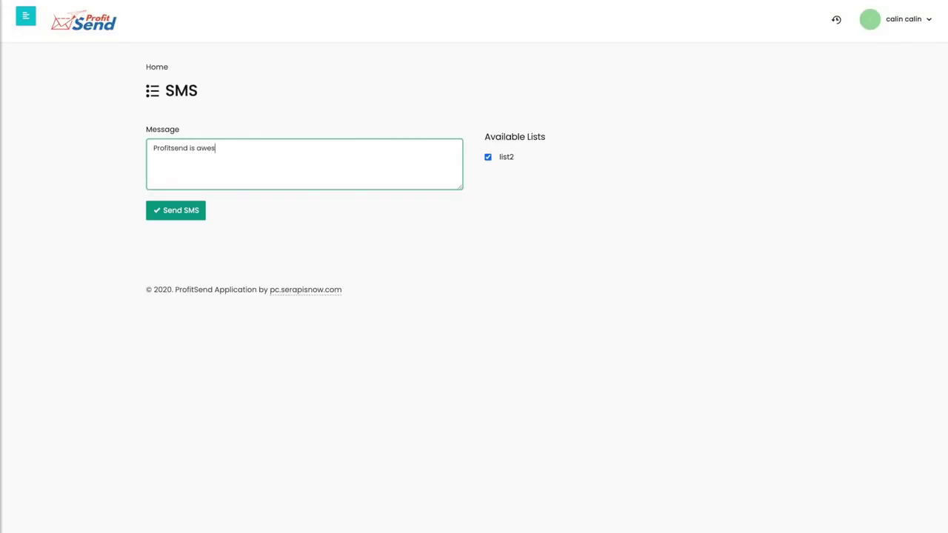
left_click(176, 209)
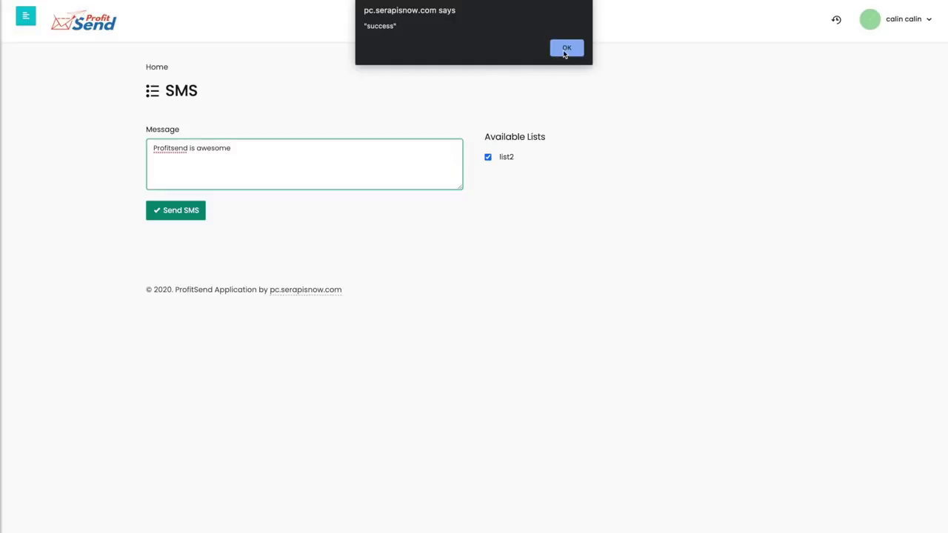
left_click(566, 49)
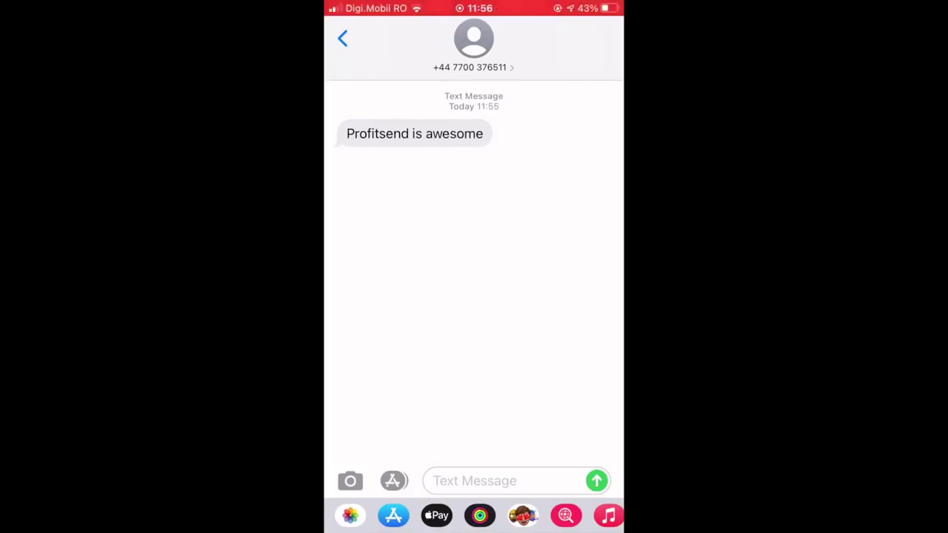
left_click_drag(564, 266, 522, 267)
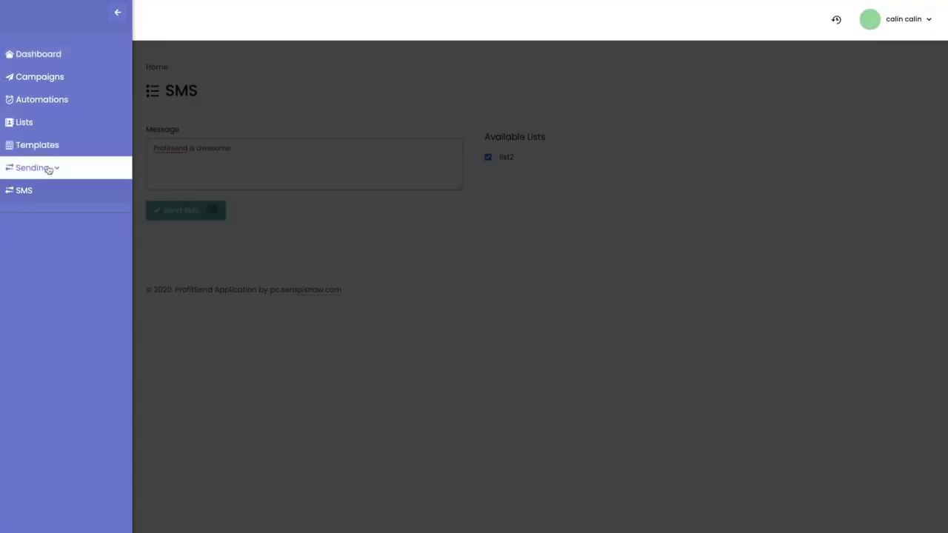
Review the sender email addresses under Sending Identity and open the Blacklist.
left_click(48, 170)
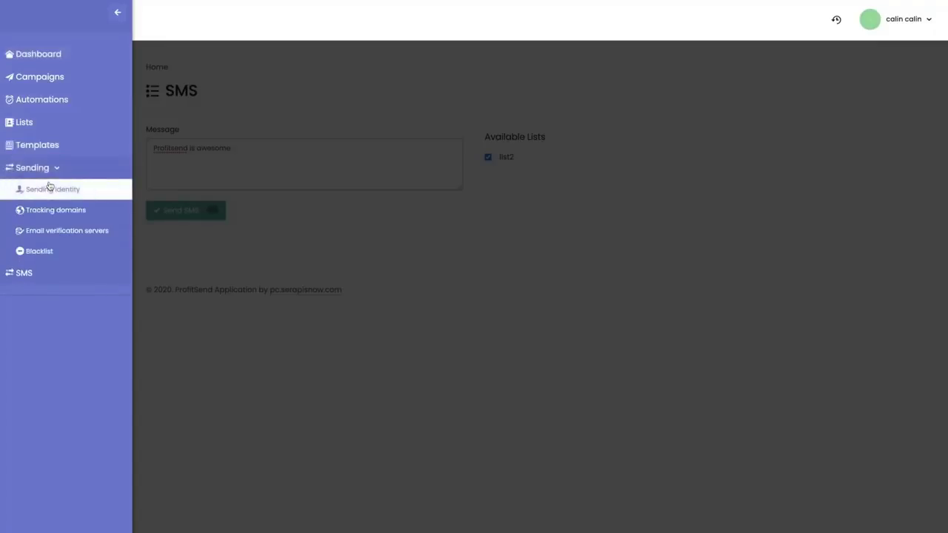
left_click(49, 187)
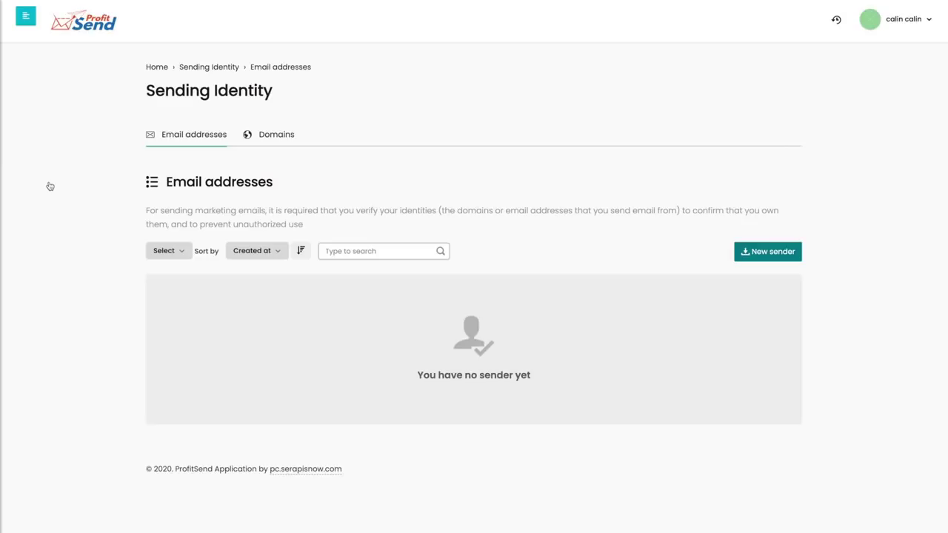
left_click(21, 21)
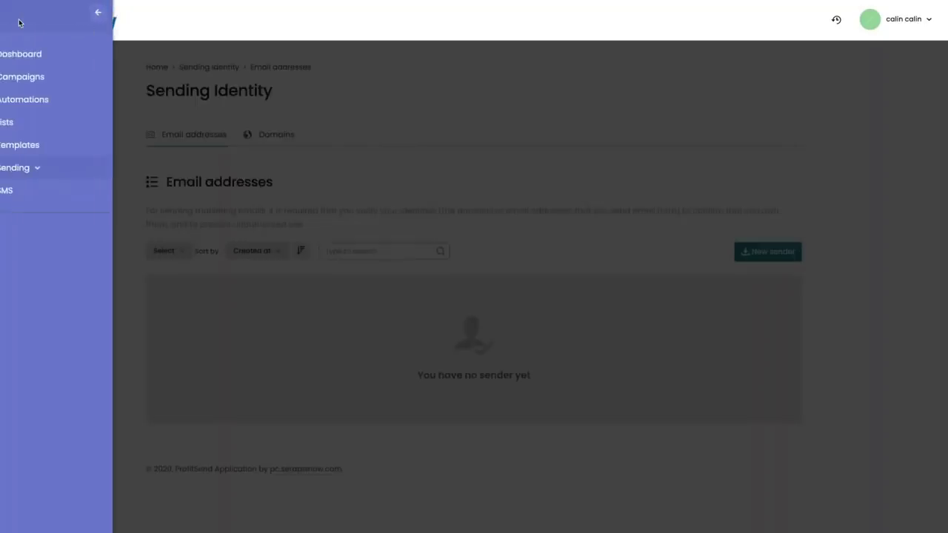
left_click(53, 169)
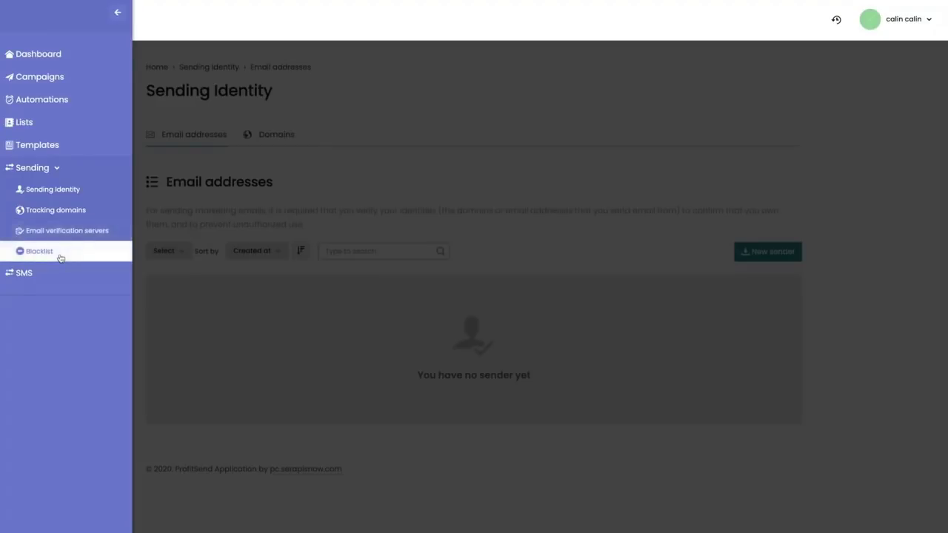
left_click(39, 252)
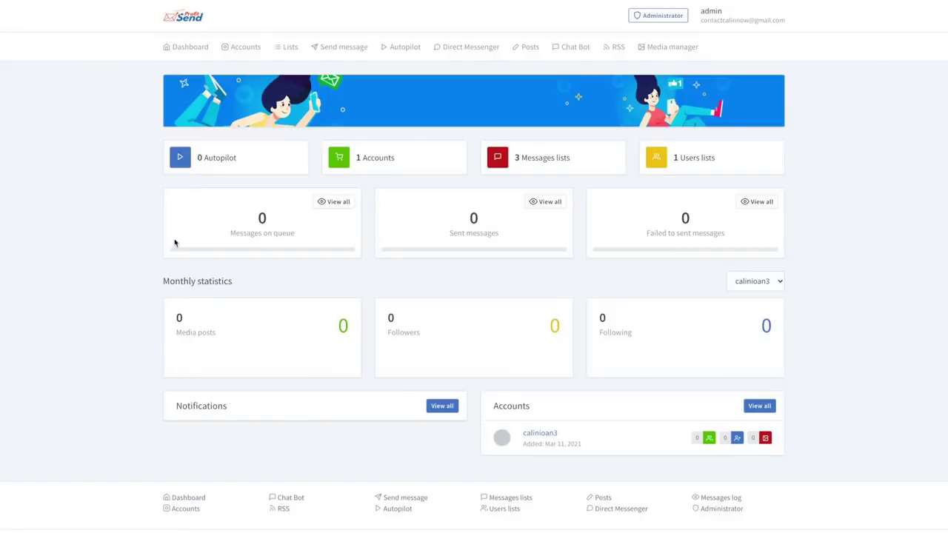
View the connected Instagram account in ProfitSend's Instagram tool and the available users lists.
left_click(250, 56)
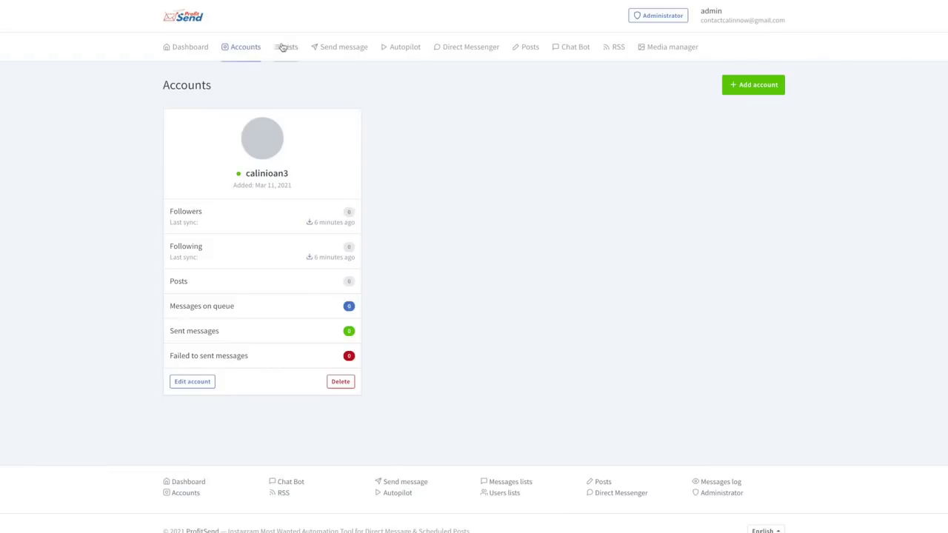
left_click(285, 47)
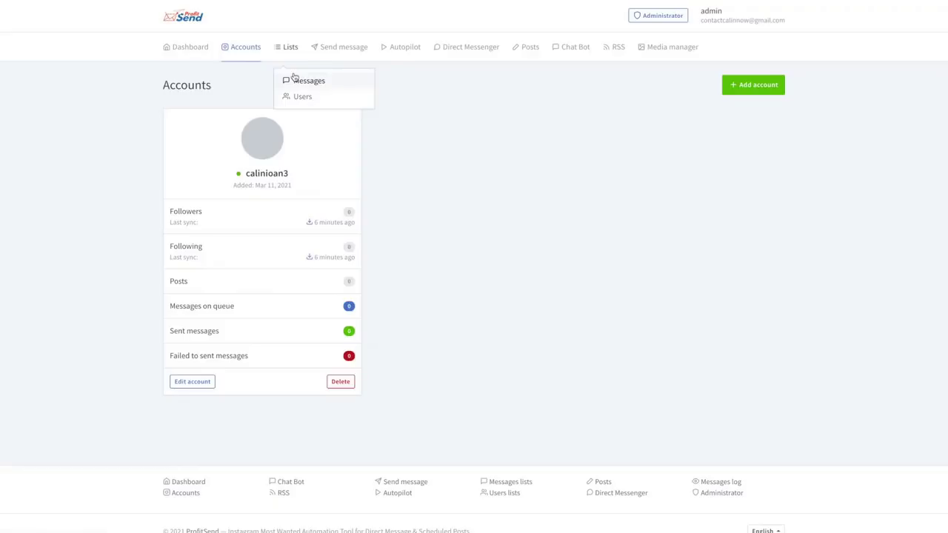
left_click(304, 98)
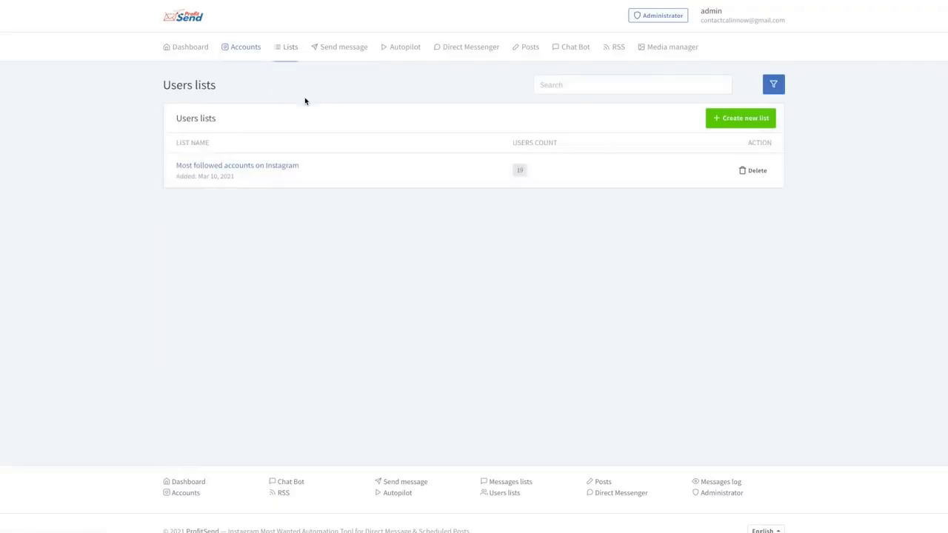
Examine the Send message form with the message types Custom text, Like, Hashtag, Photo, Video and Post.
left_click(339, 49)
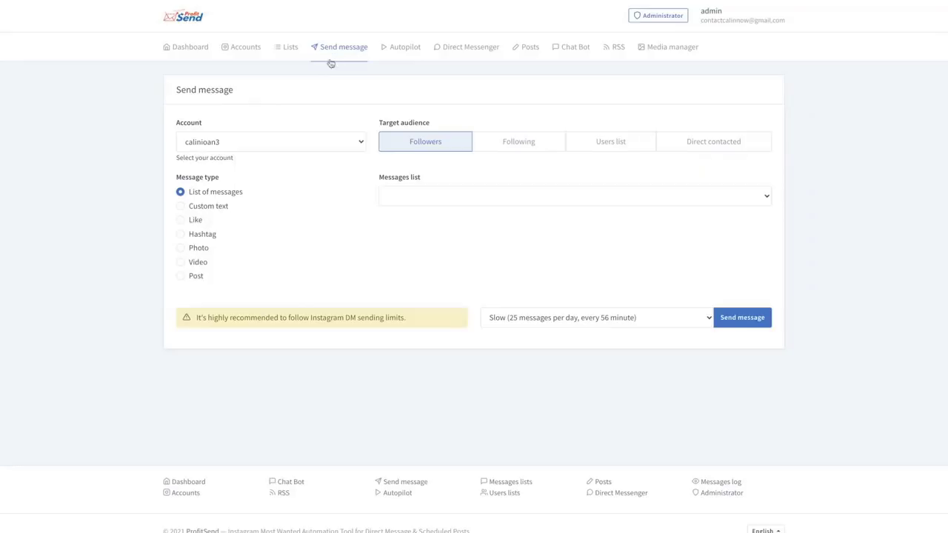
left_click(180, 207)
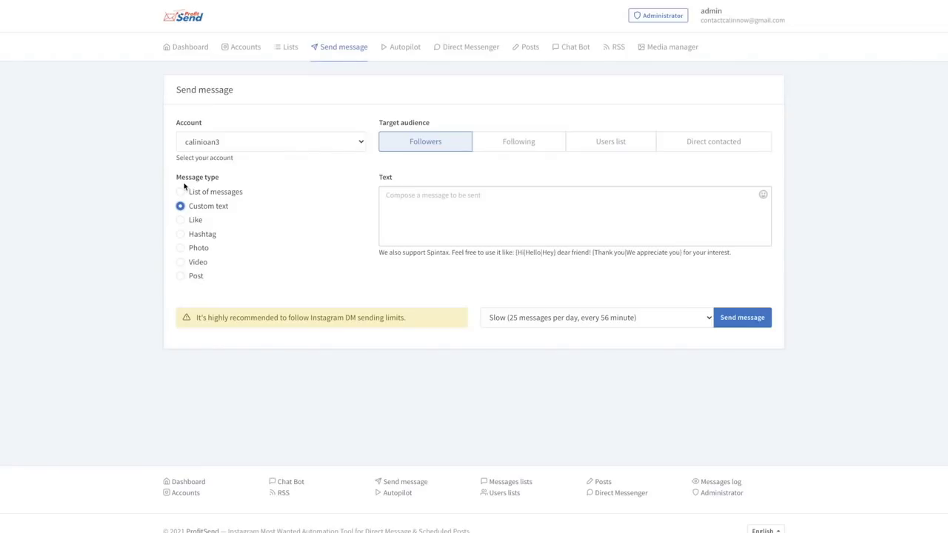
left_click(180, 221)
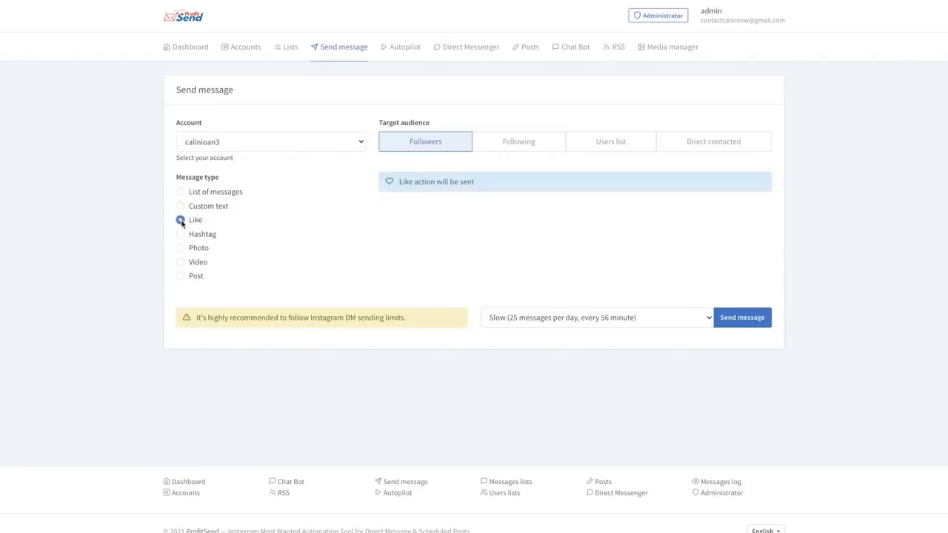
left_click(182, 236)
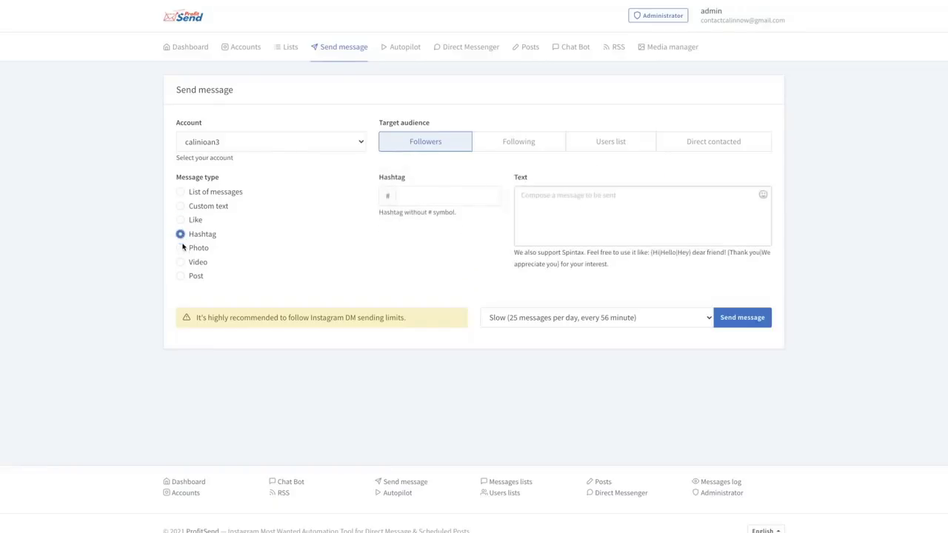
left_click(180, 249)
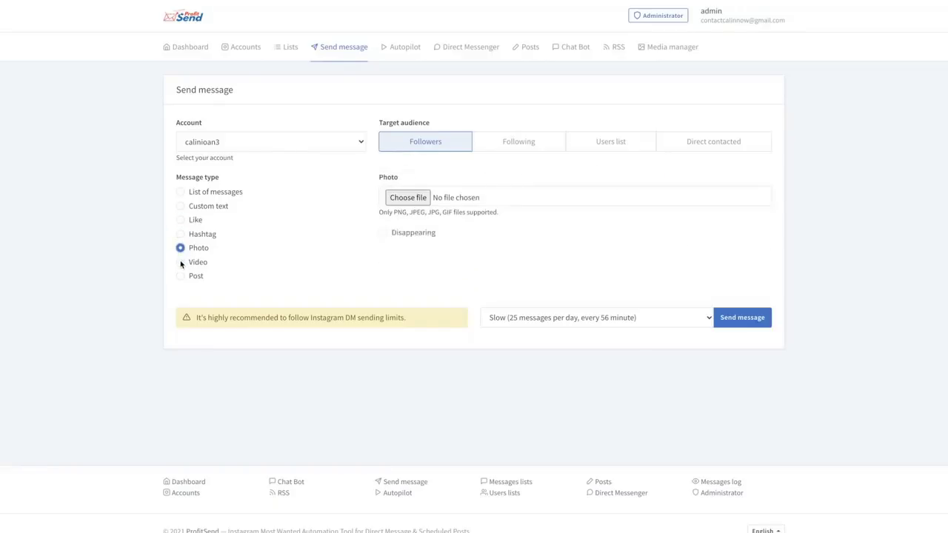
left_click(181, 263)
left_click(181, 278)
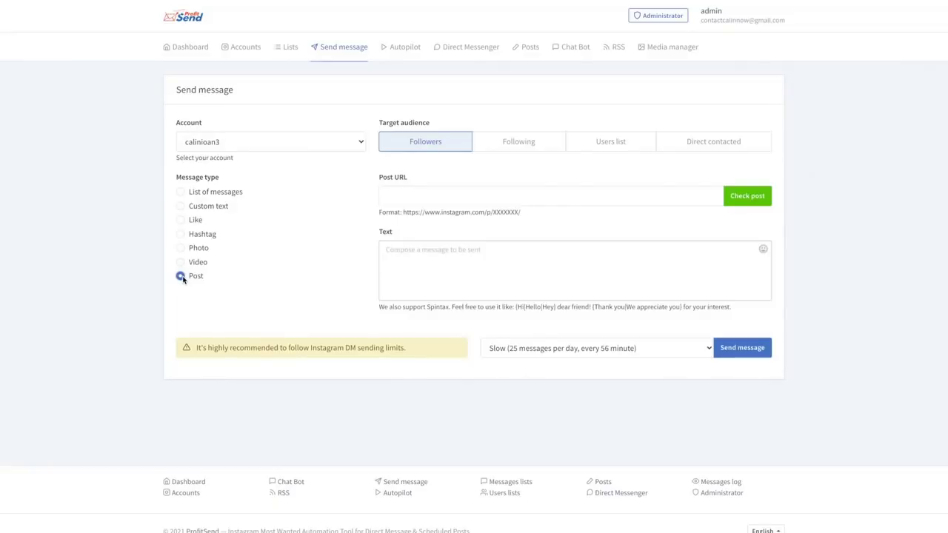
Open the setup form for a new autopilot and review the predefined messages lists it offers.
left_click(401, 44)
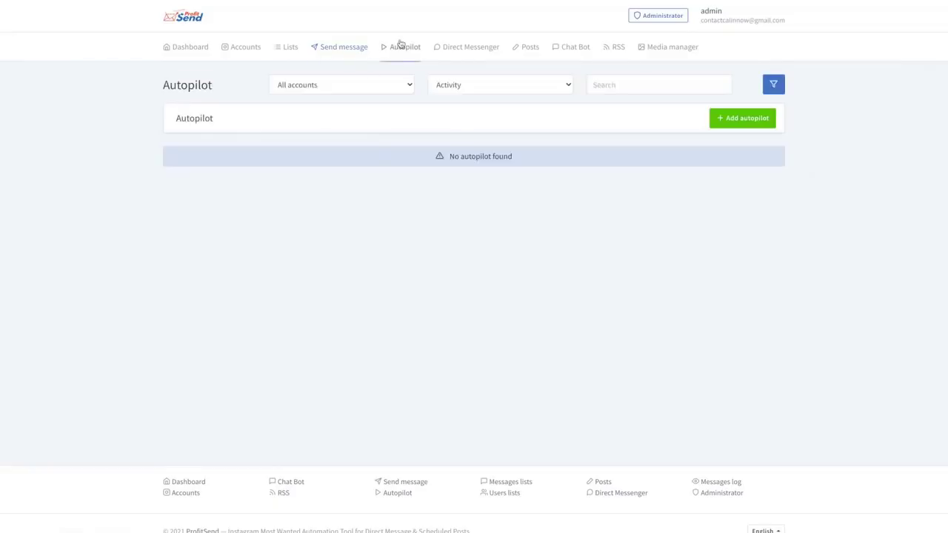
left_click(728, 121)
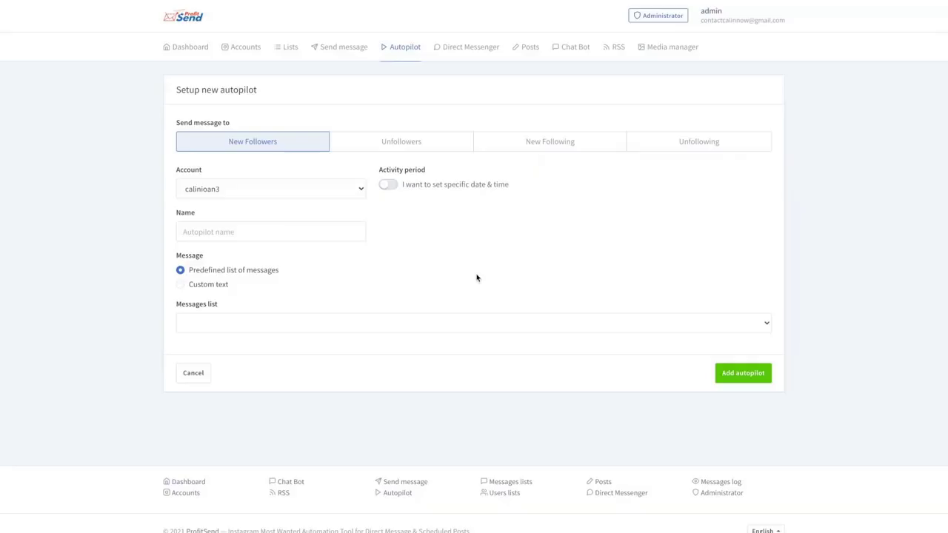
left_click(458, 323)
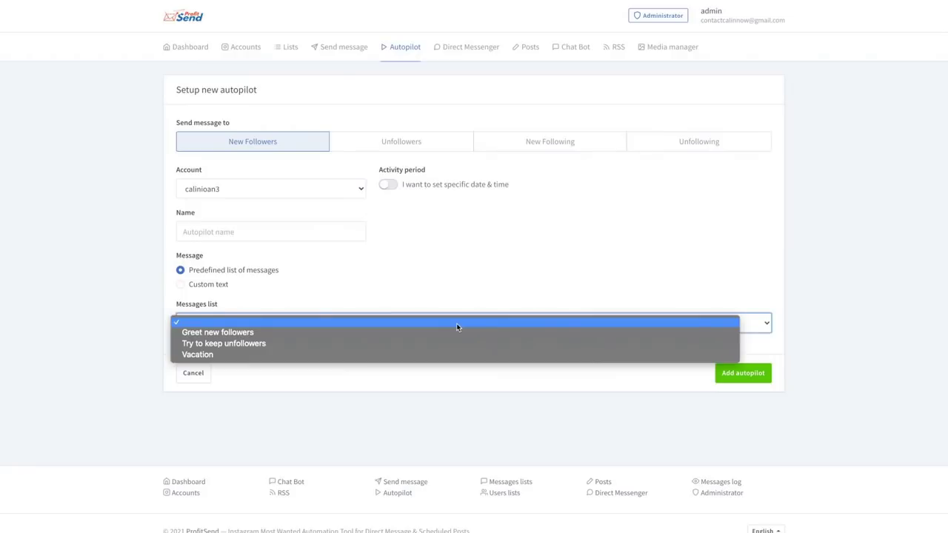
left_click(464, 297)
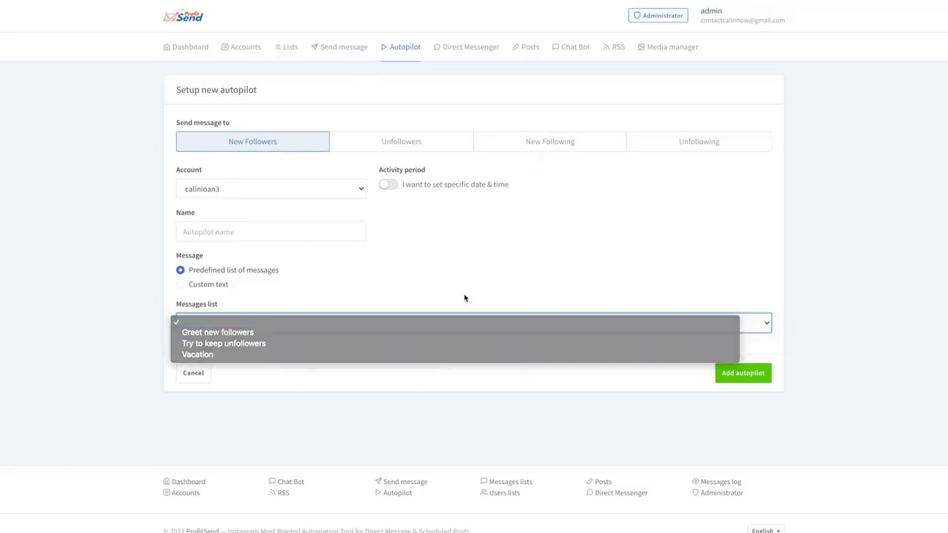
Open the Direct Messenger inbox of the connected Instagram account and view the Posts page.
left_click(459, 46)
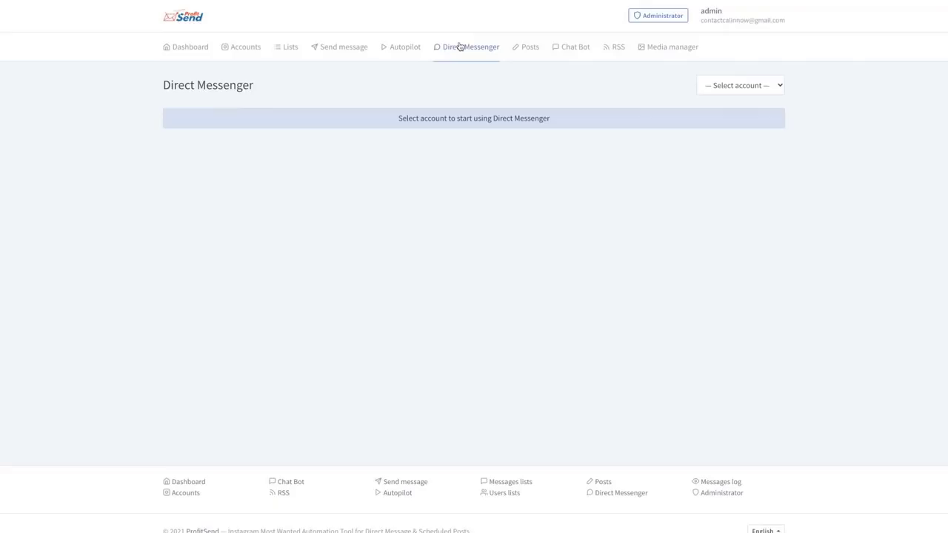
left_click(736, 88)
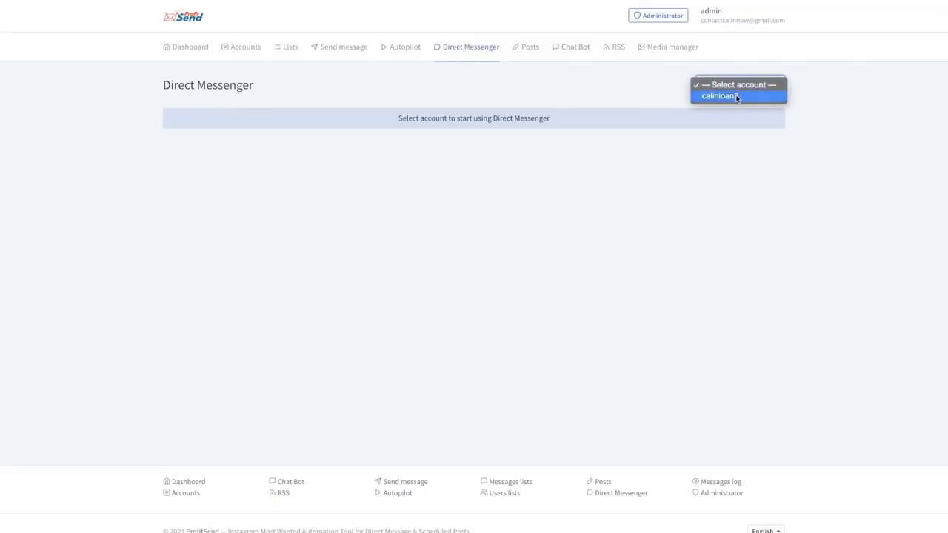
left_click(737, 96)
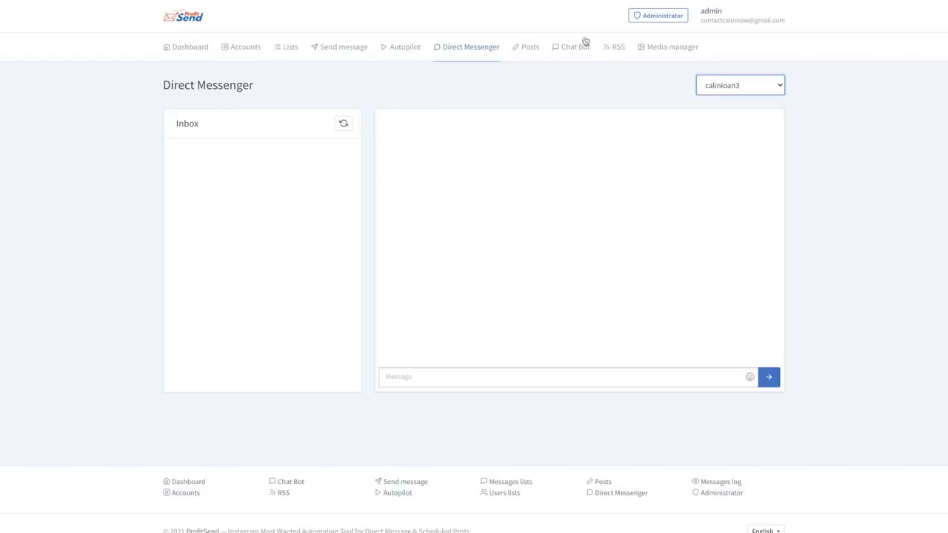
left_click(531, 56)
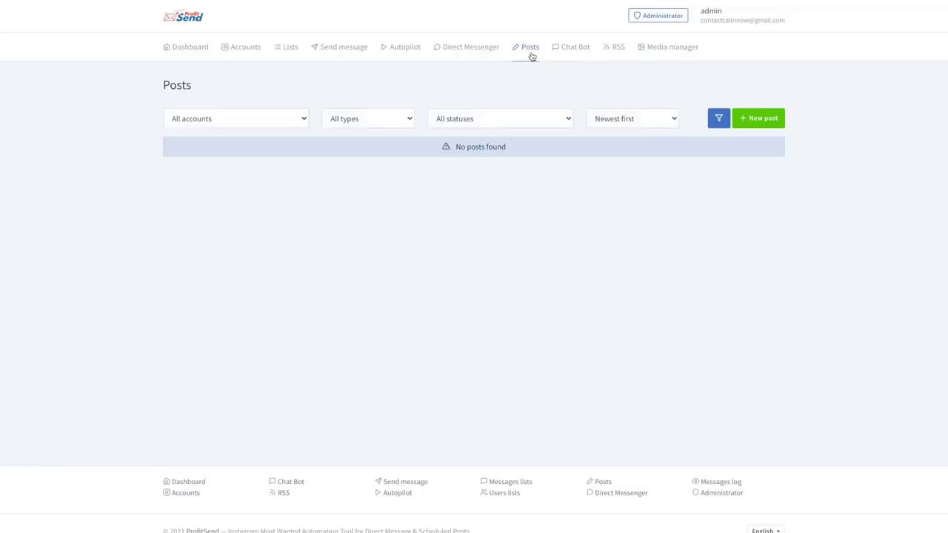
Explore the Instagram account's Chat Bot setup by adding a blank Q&A entry, and view the Media manager.
left_click(571, 60)
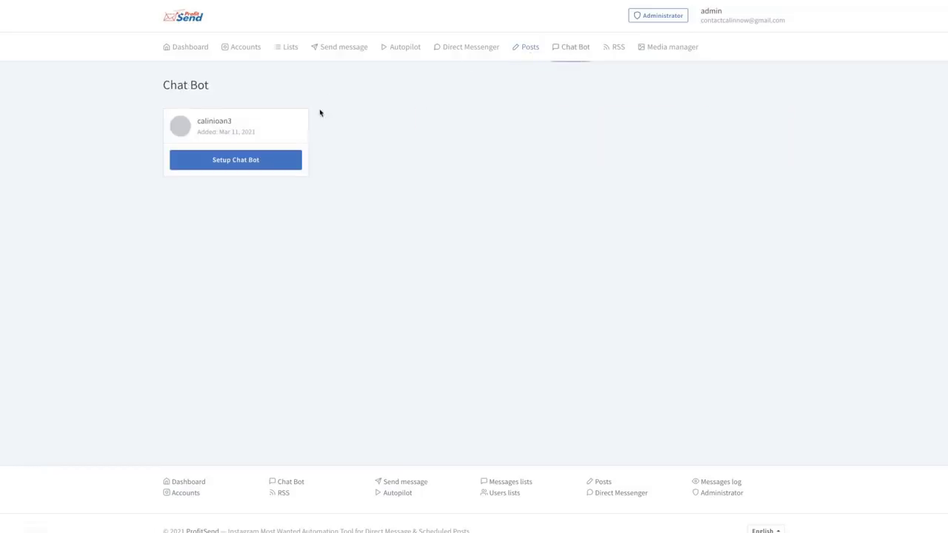
left_click(282, 167)
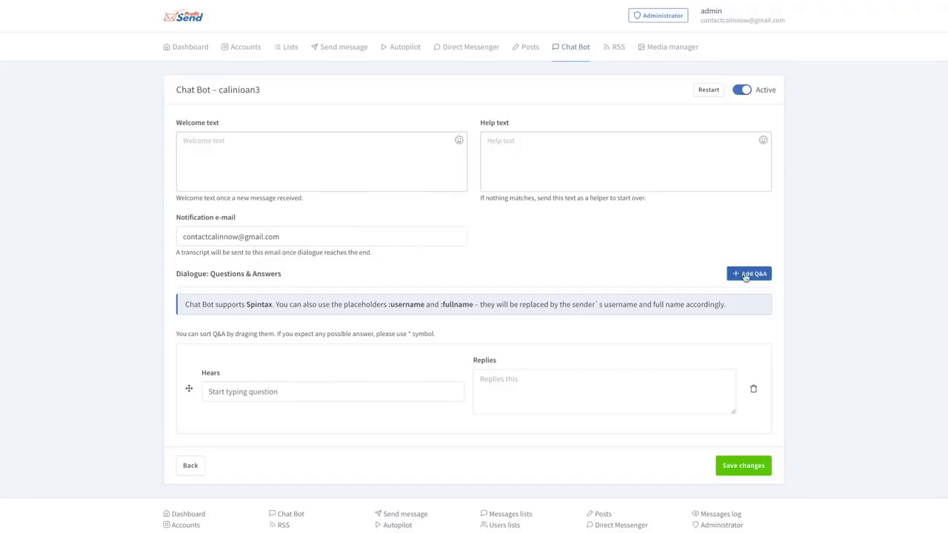
left_click(746, 276)
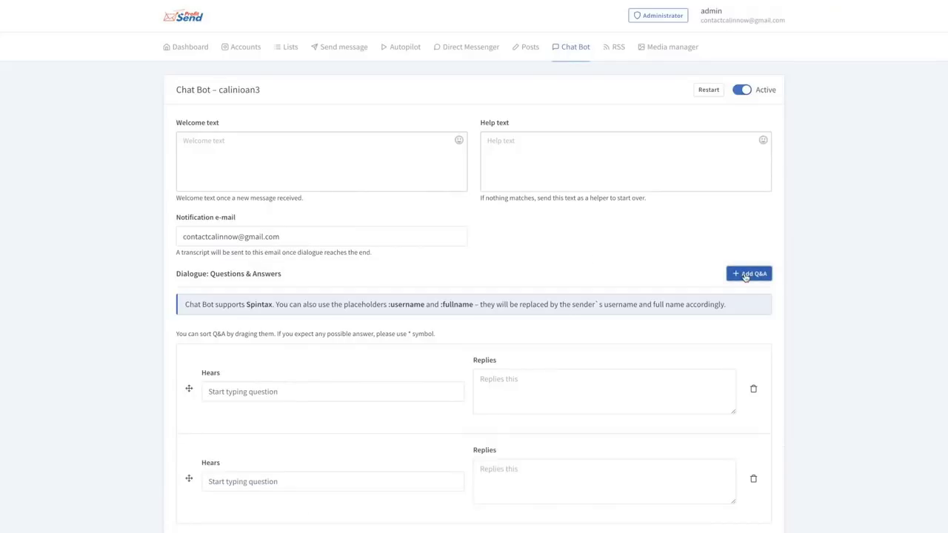
scroll(805, 320, "down", 1)
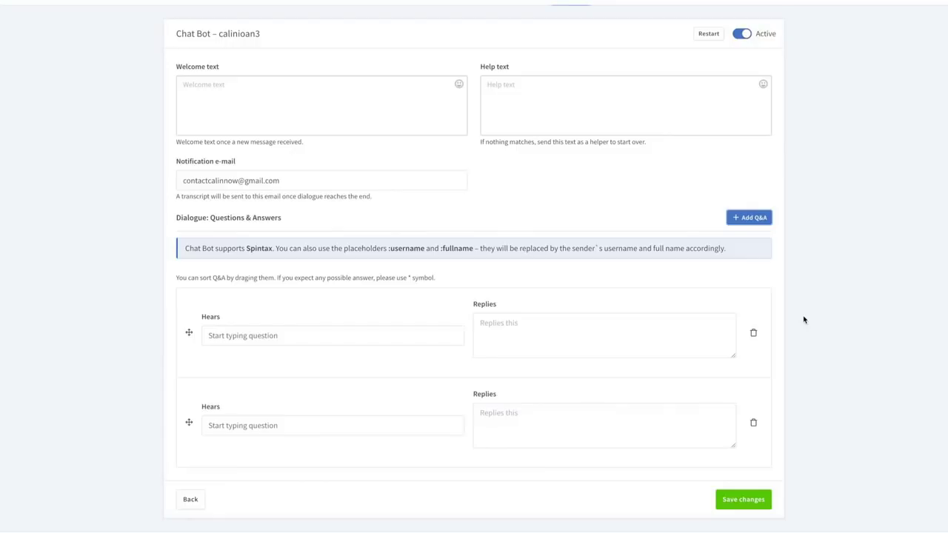
scroll(800, 315, "up", 1)
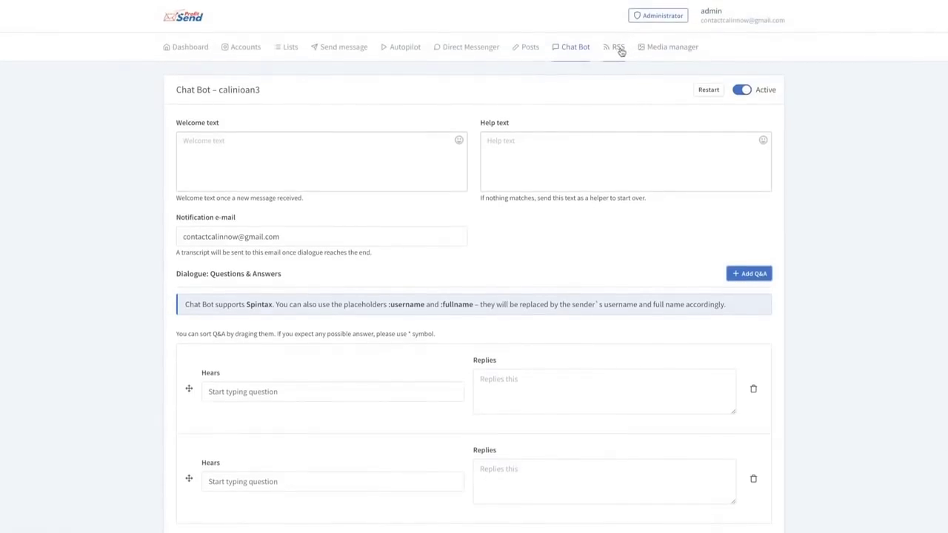
left_click(642, 48)
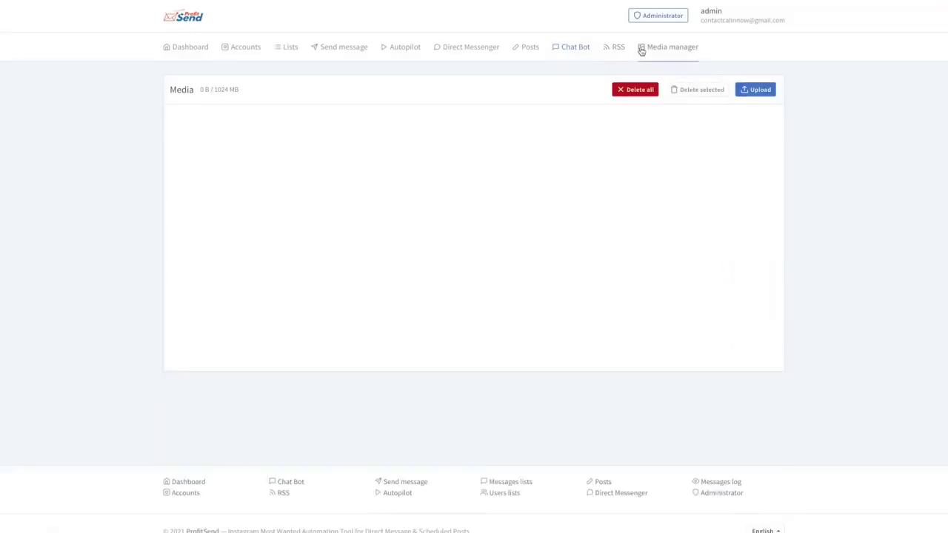